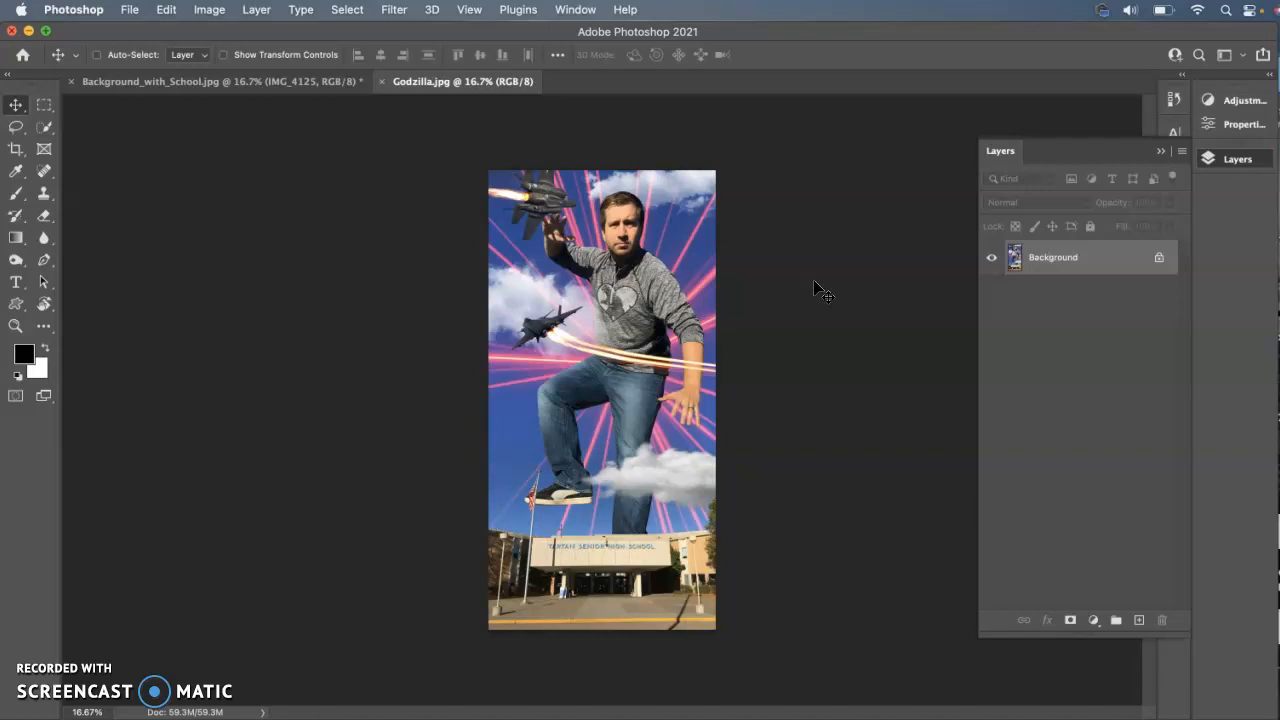
Step: Show the Background_with_School.jpg document, then switch to Chrome and open Google Images in a new tab
left_click(172, 82)
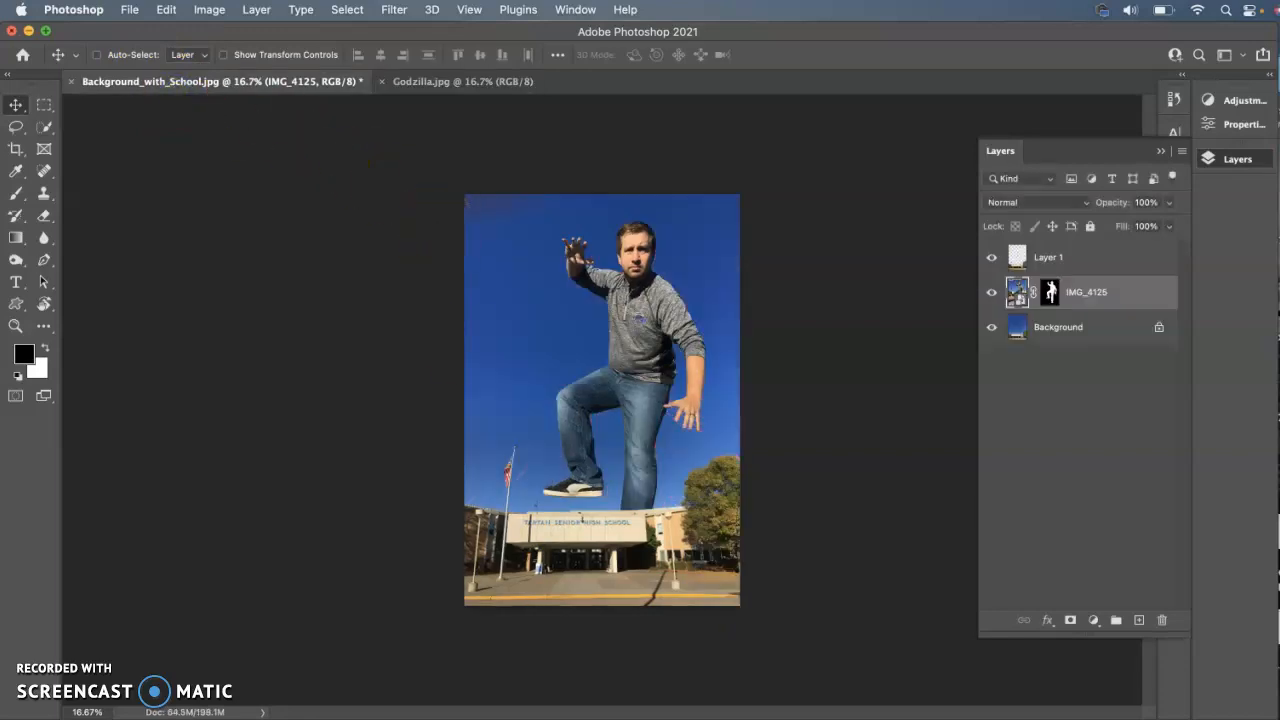
key("super+Tab")
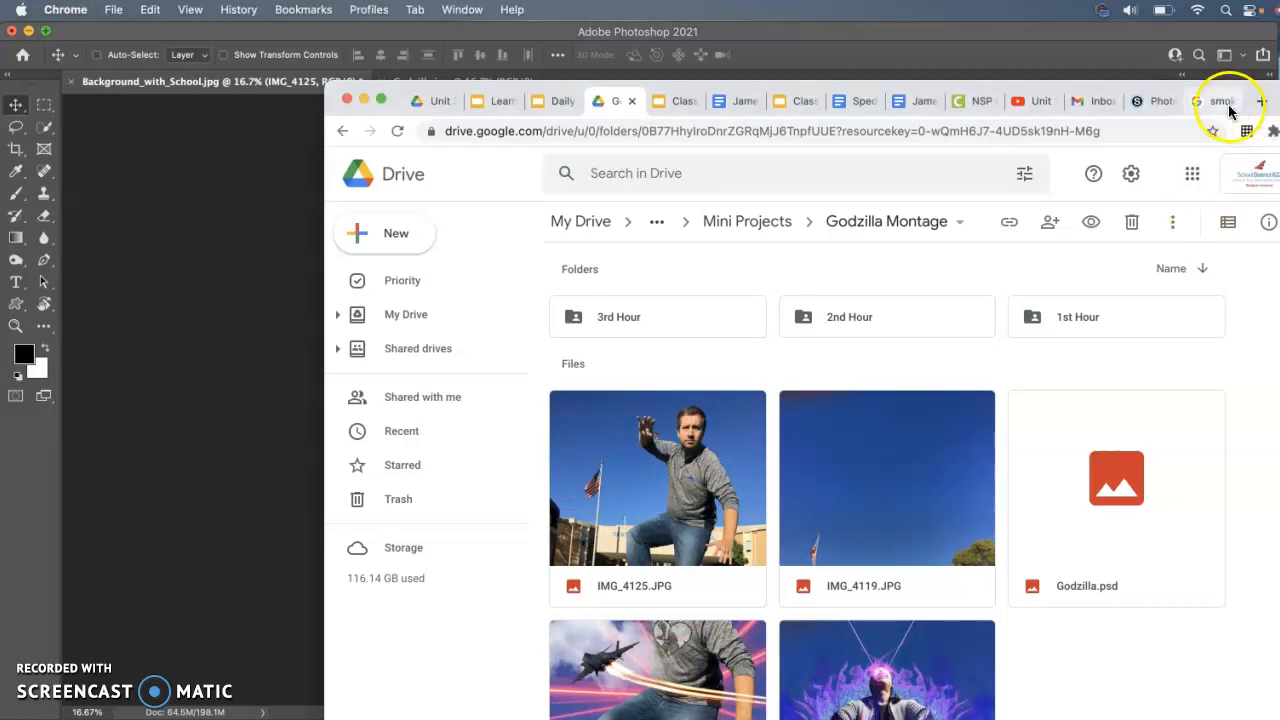
left_click(1261, 101)
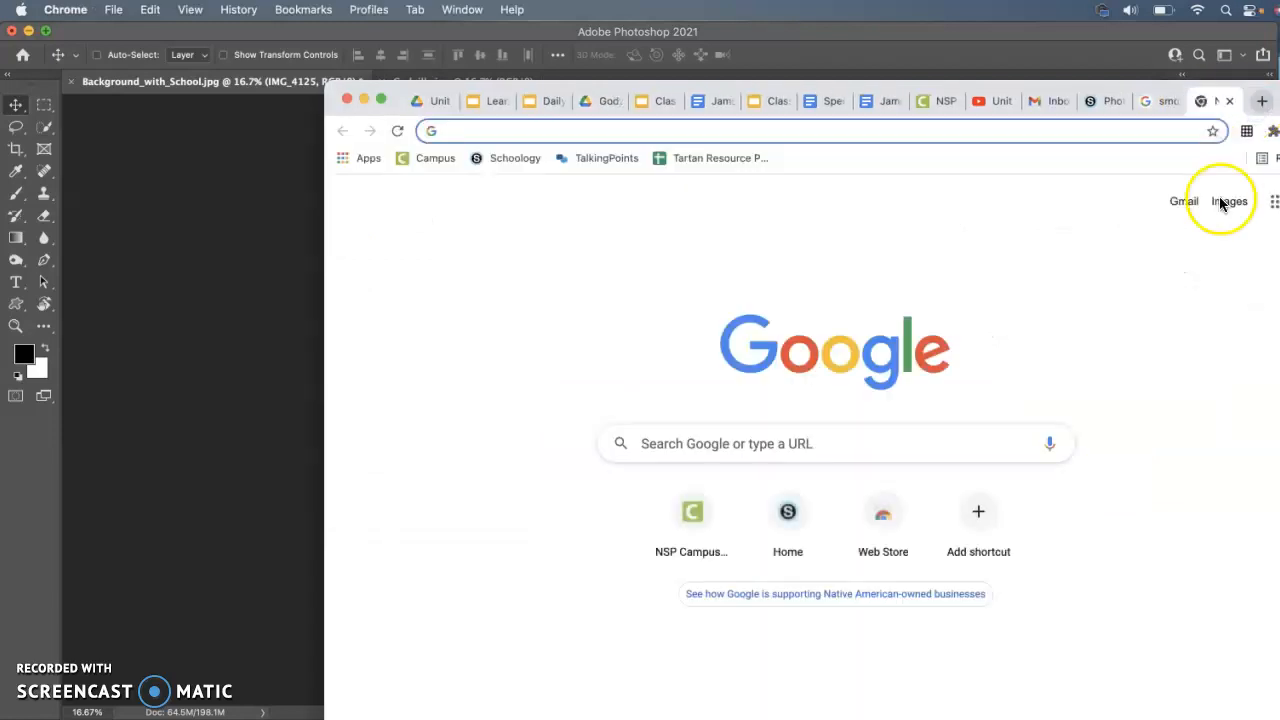
left_click(1228, 203)
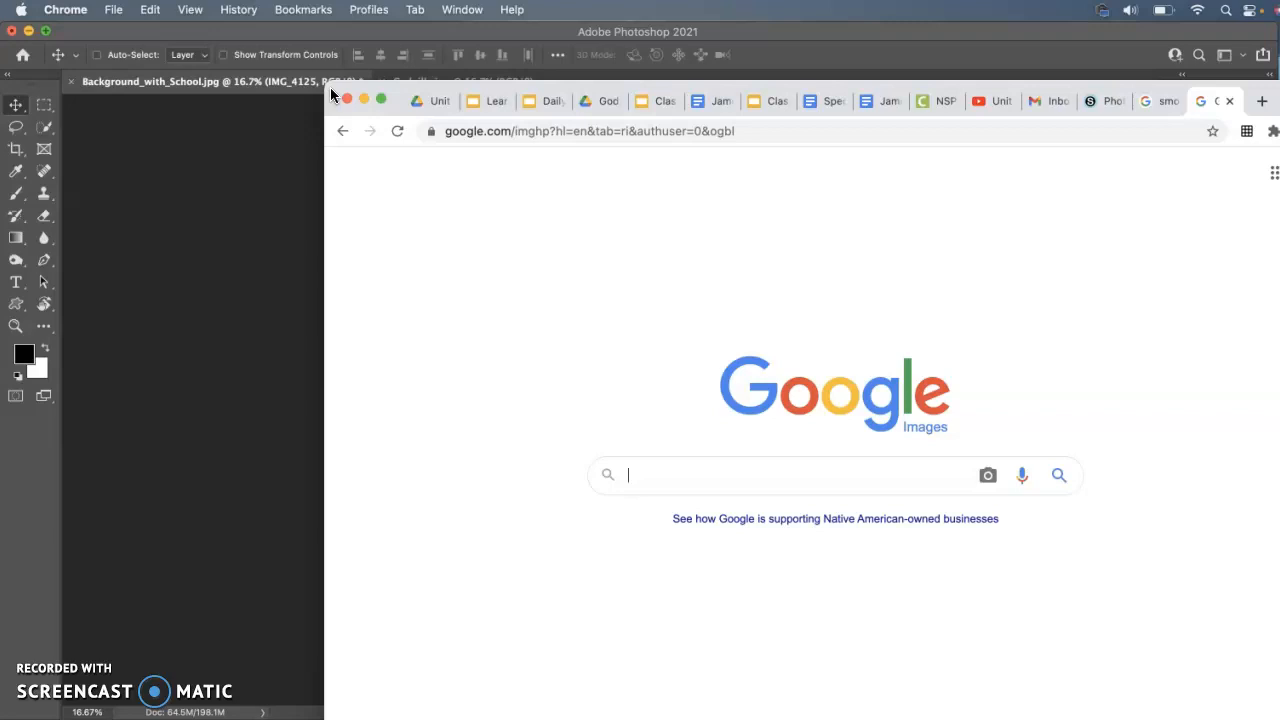
Step: Return to the "smoke black background" image results and copy the Dreamstime picture of teal, red and yellow smoke
left_click(1166, 102)
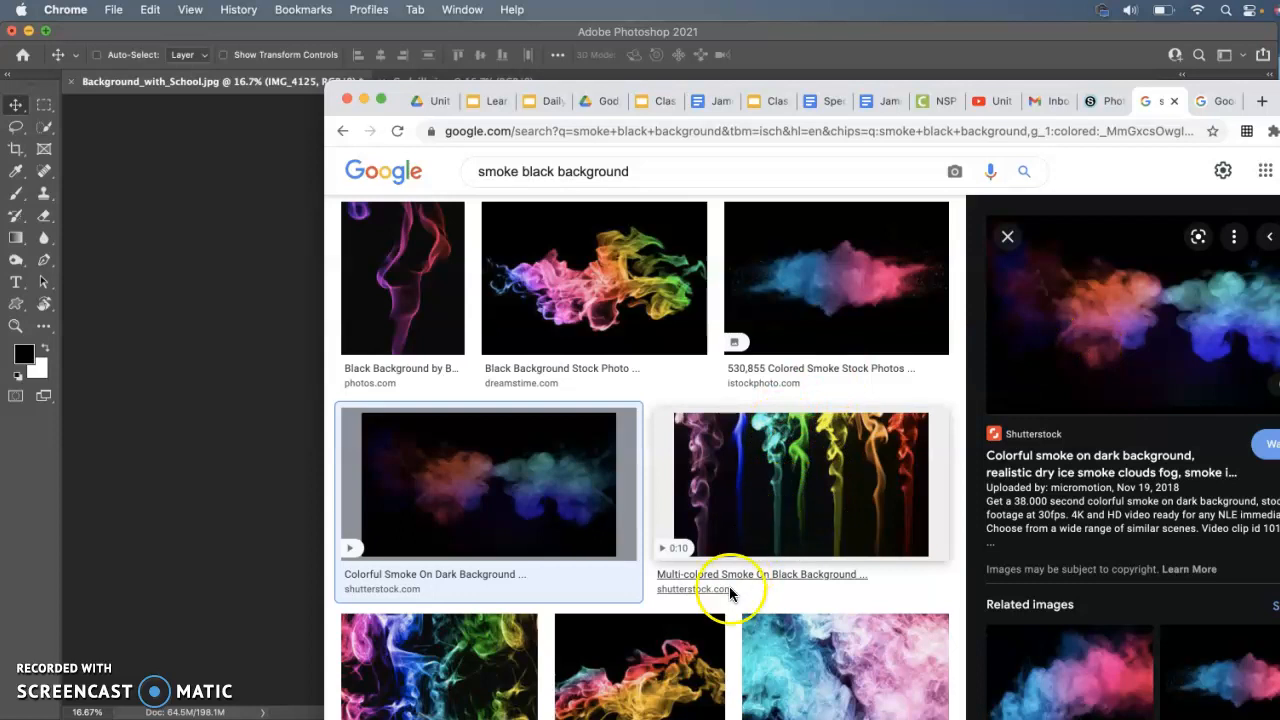
left_click(640, 682)
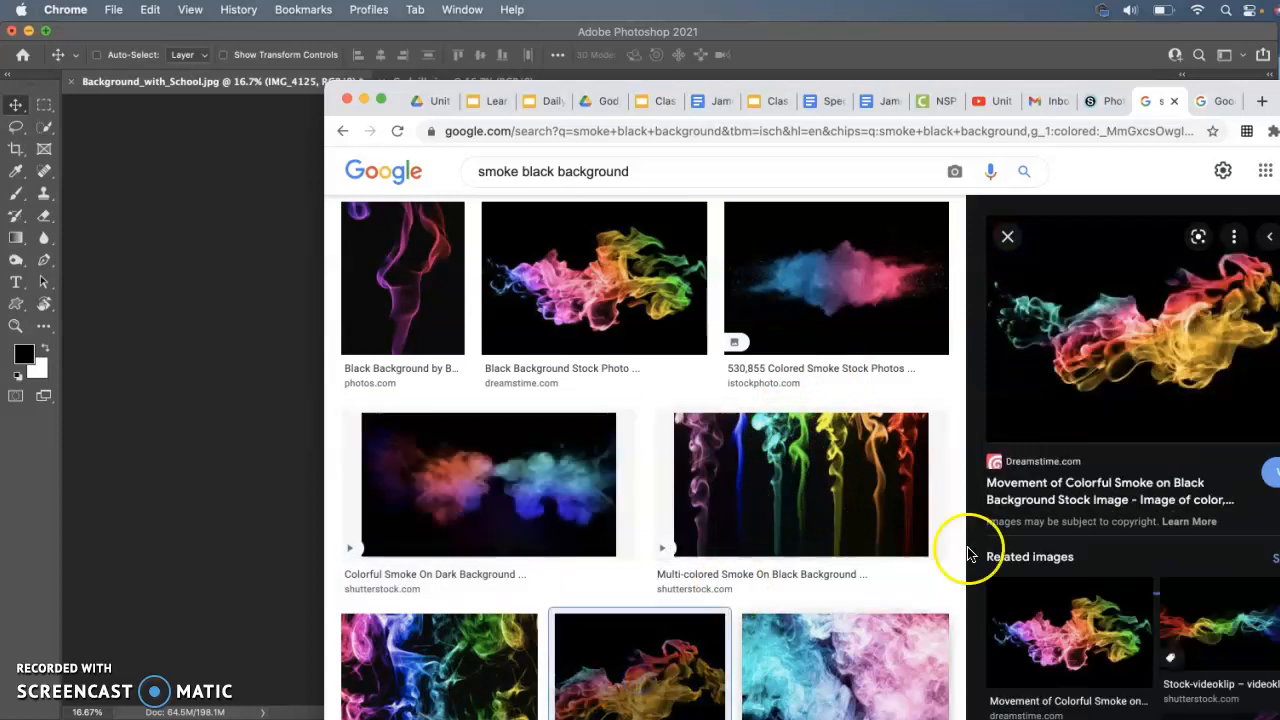
right_click(1092, 375)
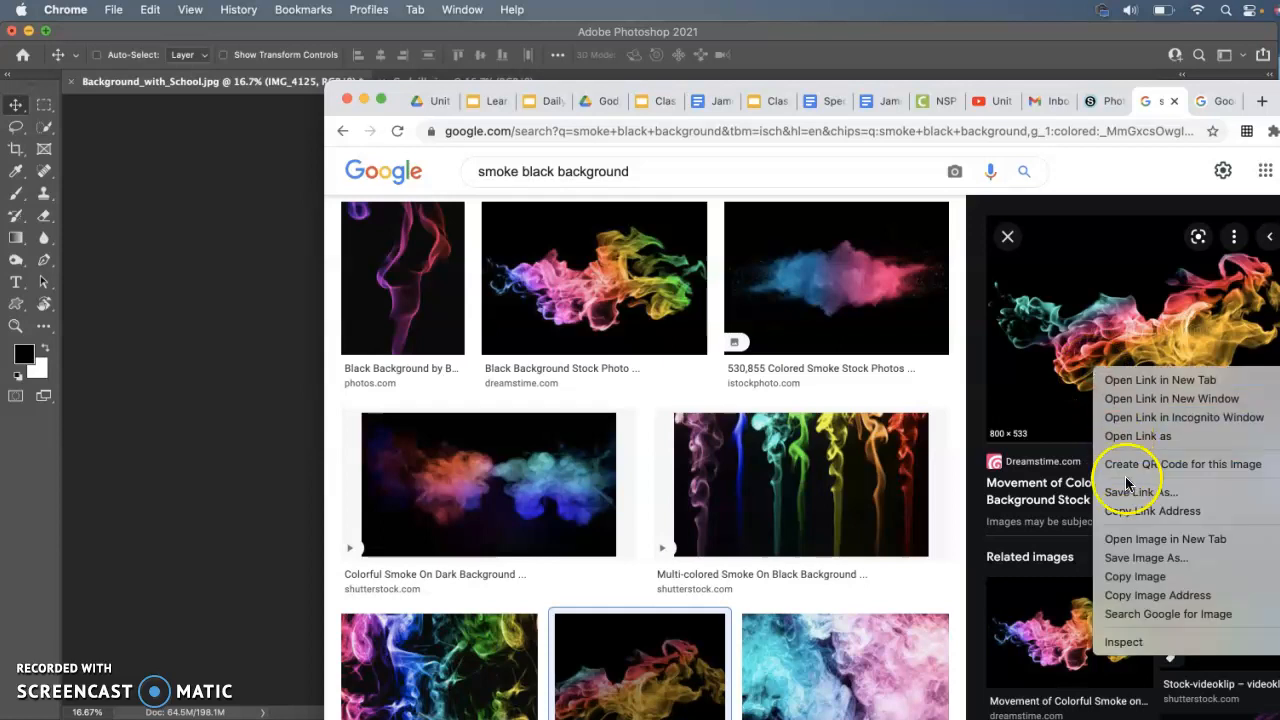
left_click(1135, 576)
Step: Switch to Photoshop and paste the copied smoke image above the IMG_4125 layer in Background_with_School.jpg
left_click(277, 337)
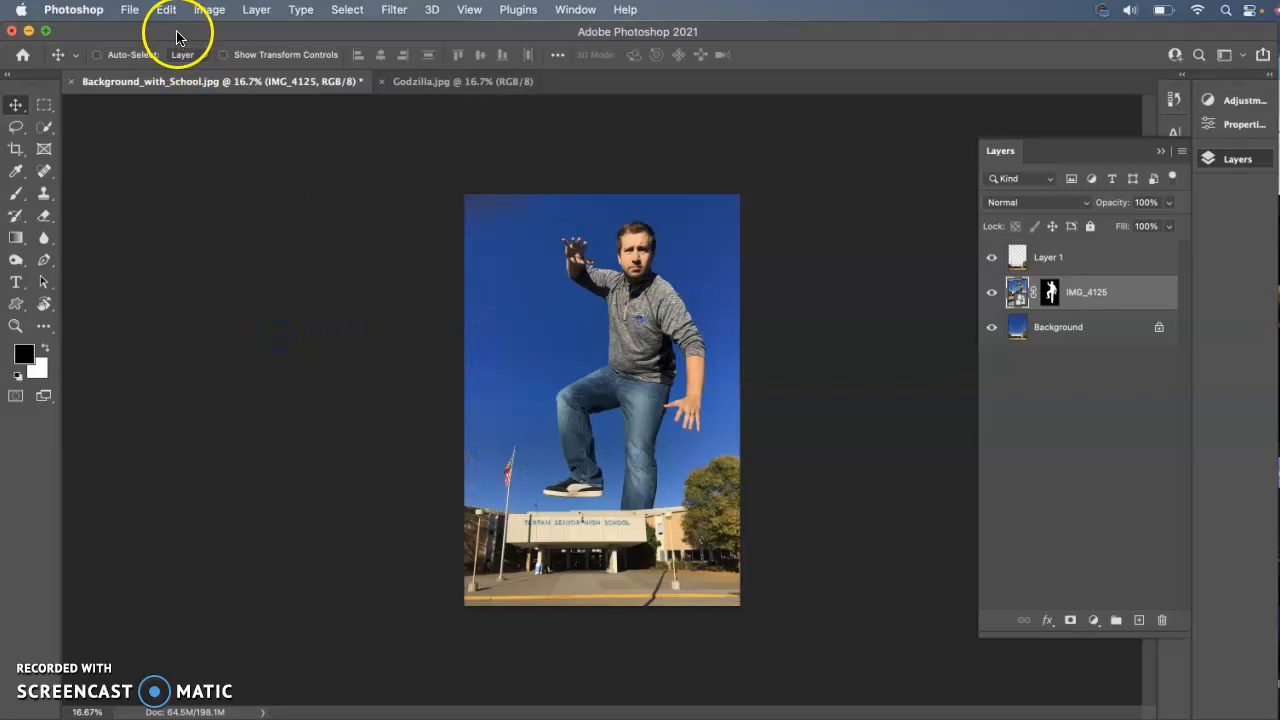
left_click(166, 10)
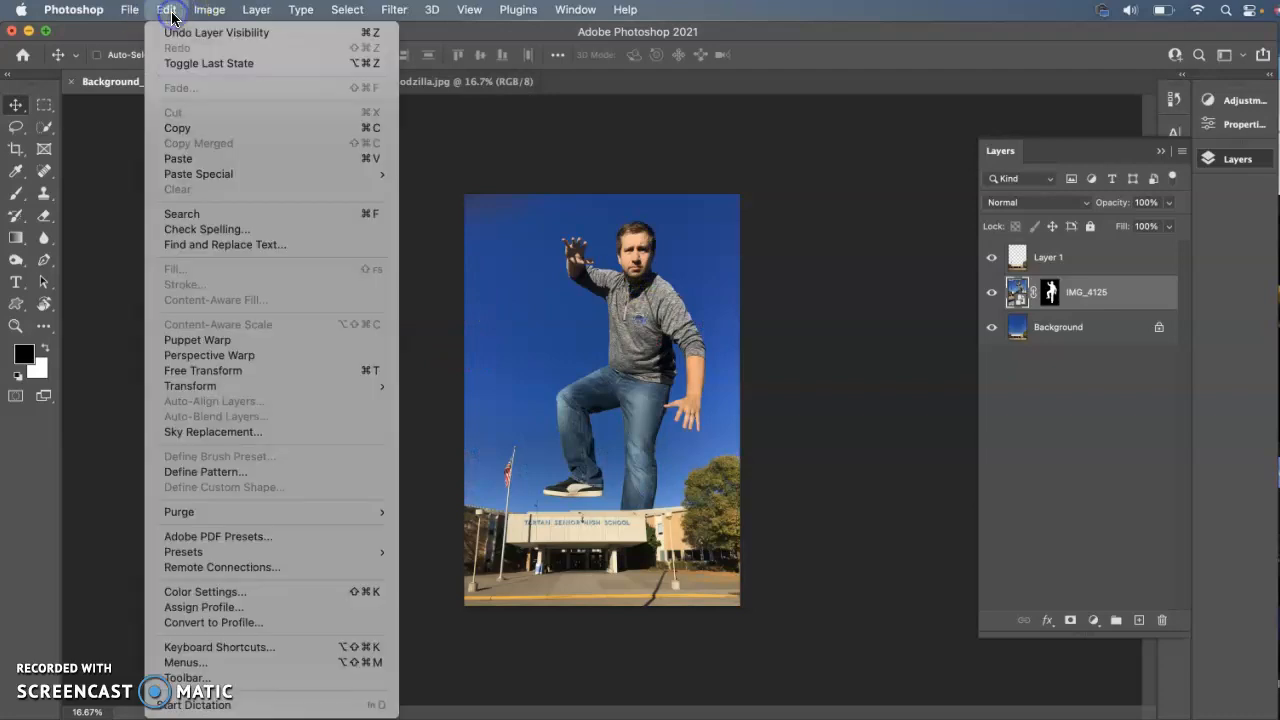
left_click(208, 161)
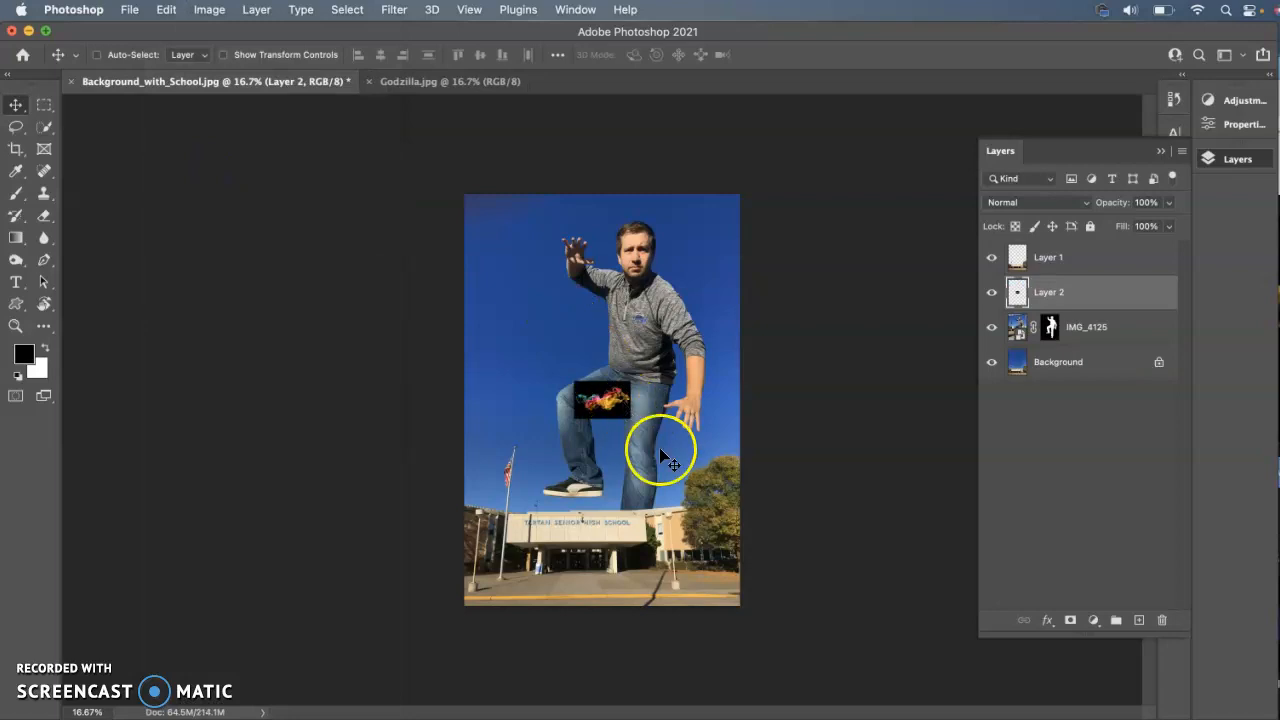
Step: Enlarge the pasted smoke image until it spans the full canvas width and position it over the man's torso and legs
key("super+t")
left_click_drag(557, 370, 426, 278)
left_click_drag(627, 425, 752, 502)
key("Return")
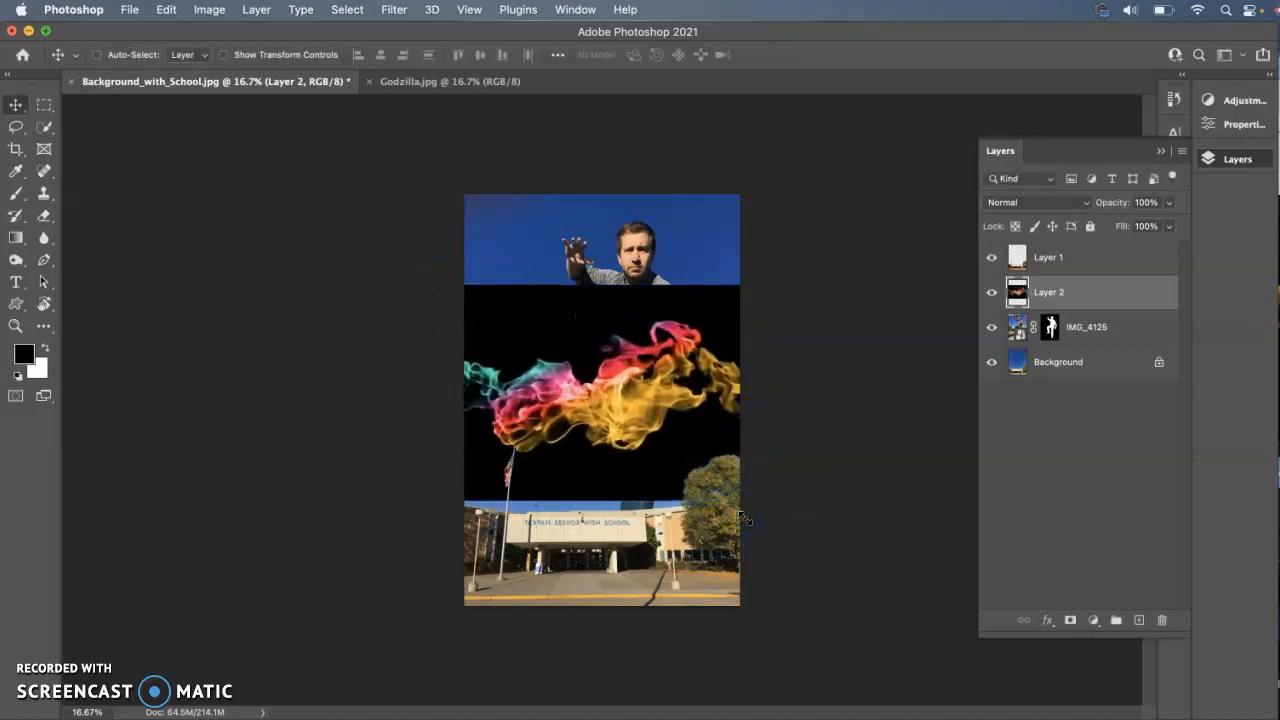
left_click_drag(658, 368, 651, 326)
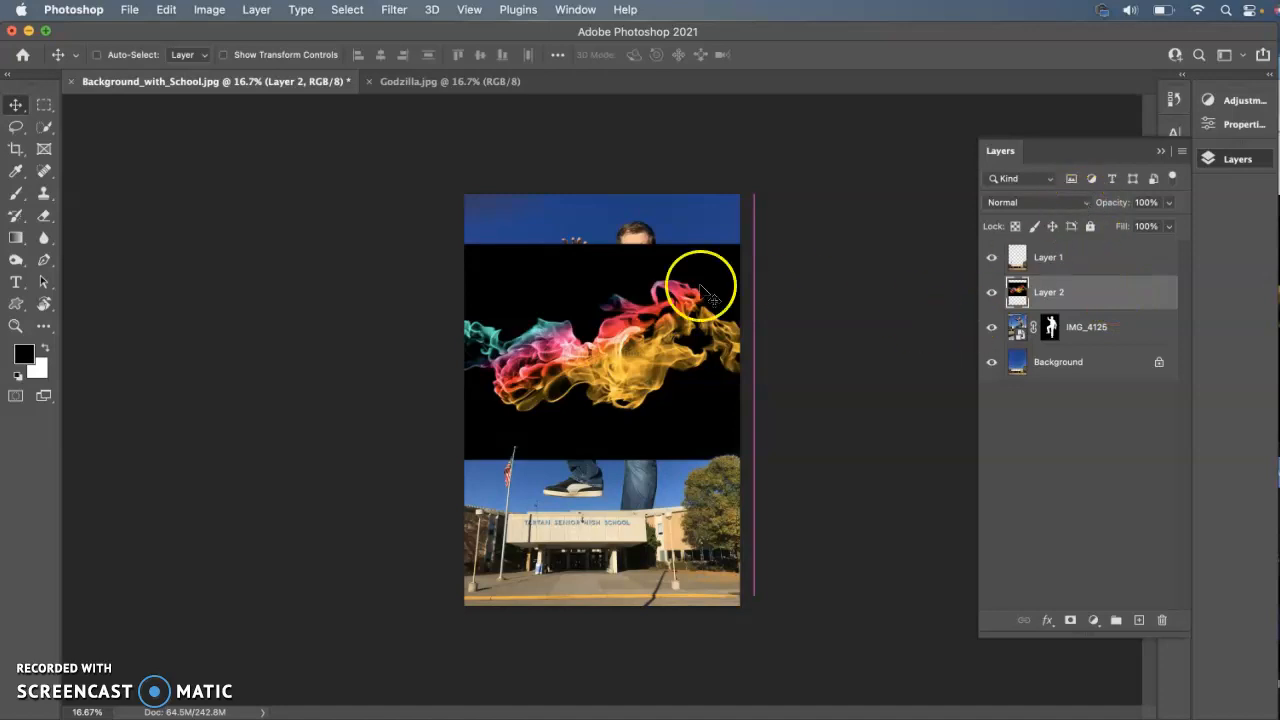
mouse_move(672, 352)
left_mouse_down()
mouse_move(674, 400)
mouse_move(672, 372)
left_mouse_up()
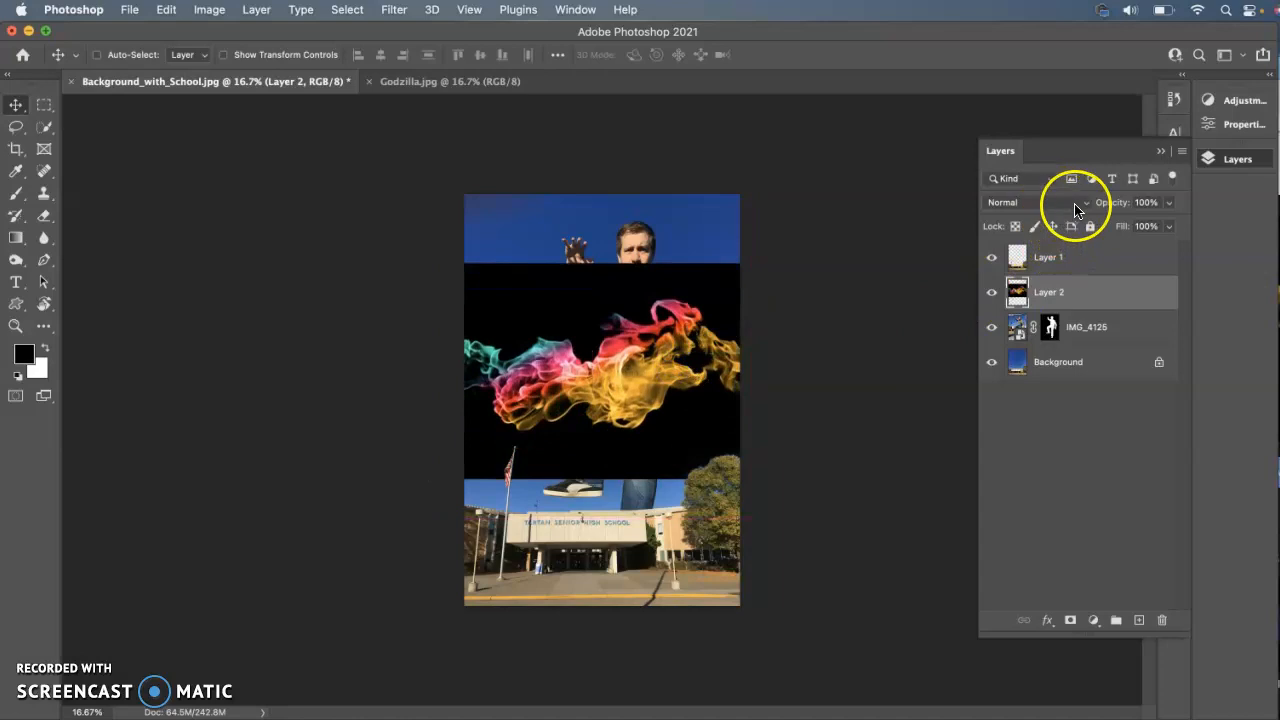
Step: Set the smoke layer's blend mode to Screen and shift the smoke slightly down over the man's legs
left_click(1024, 204)
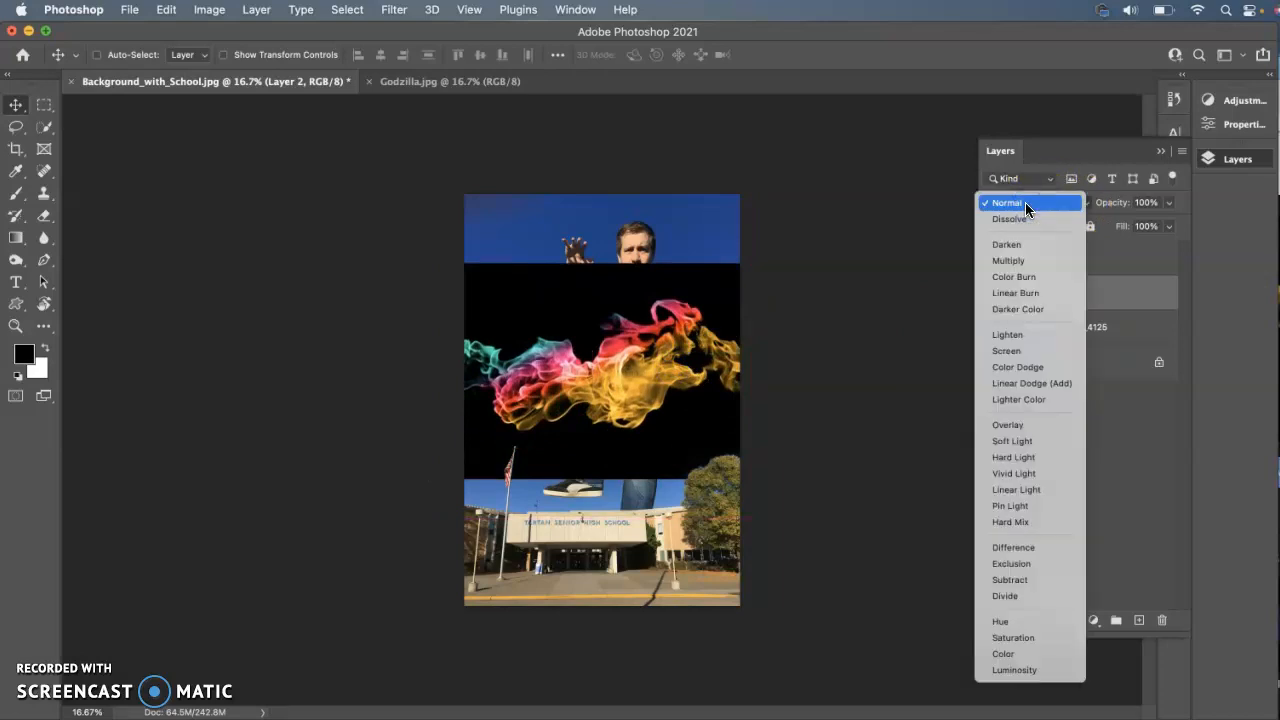
left_click(1024, 350)
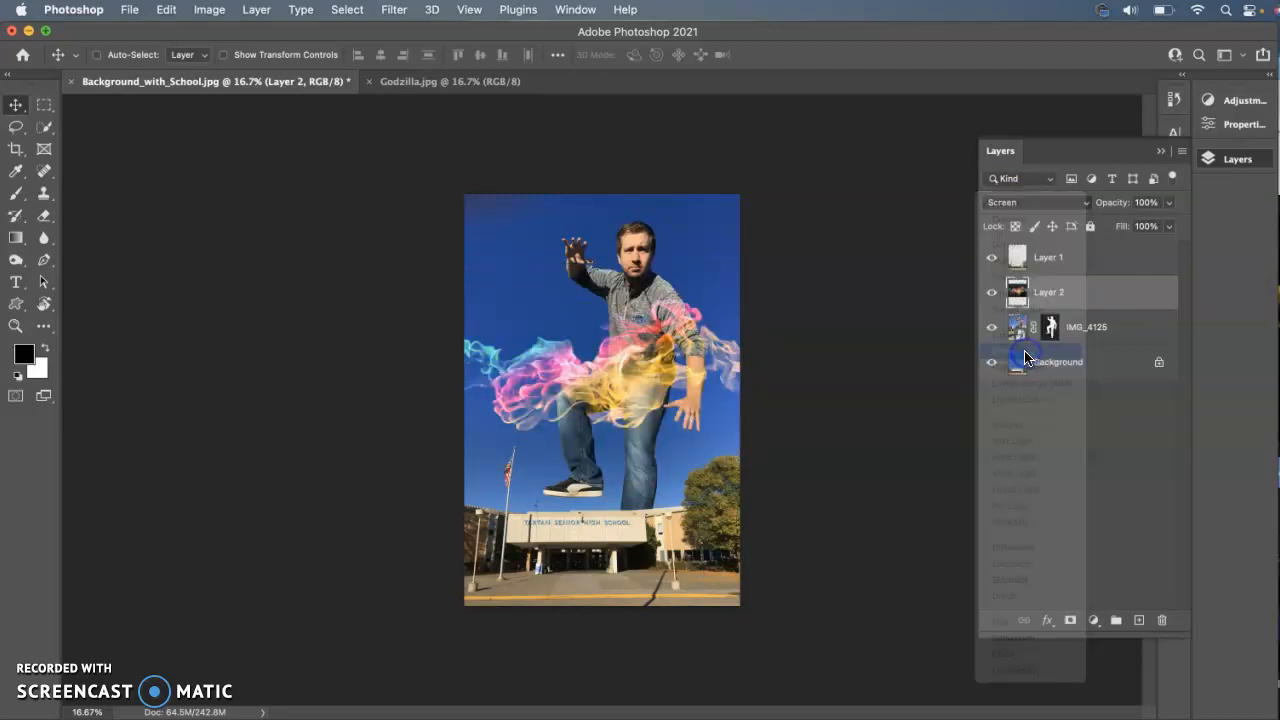
left_click_drag(606, 371, 635, 414)
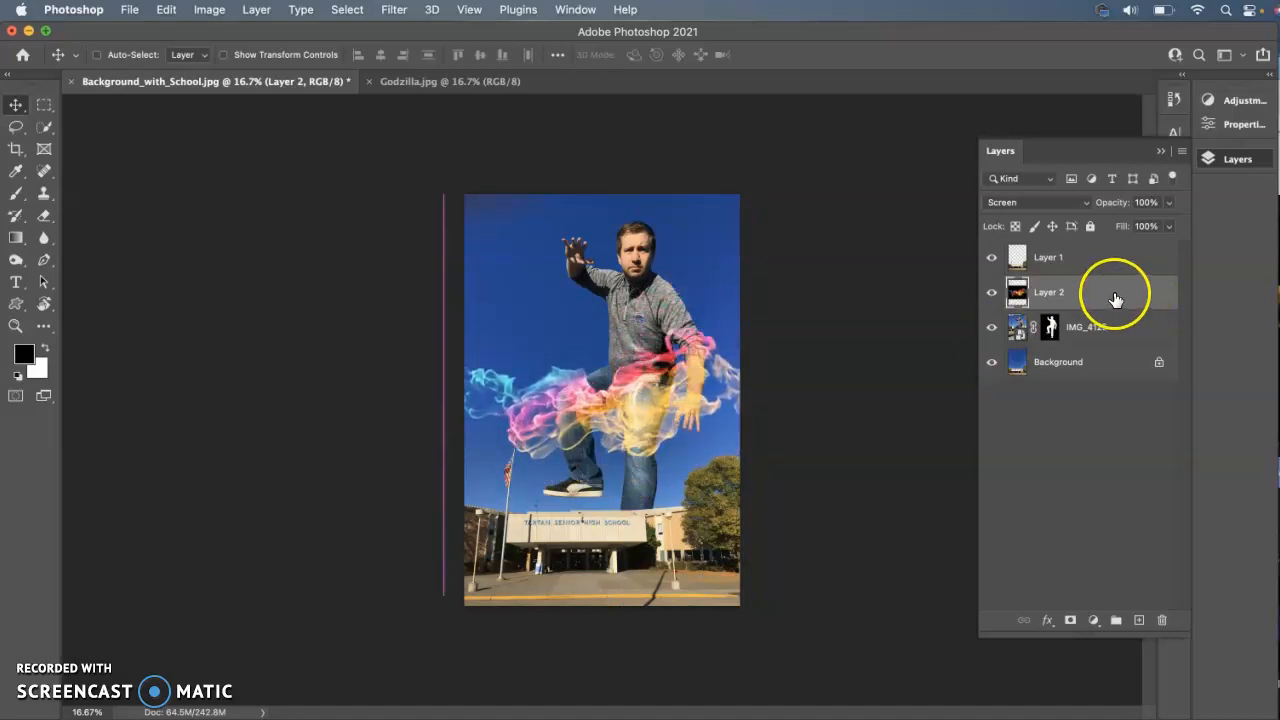
Step: Move the smoke layer below IMG_4125 so the smoke sits behind the man
left_click(1088, 295)
left_click_drag(1088, 295, 1051, 329)
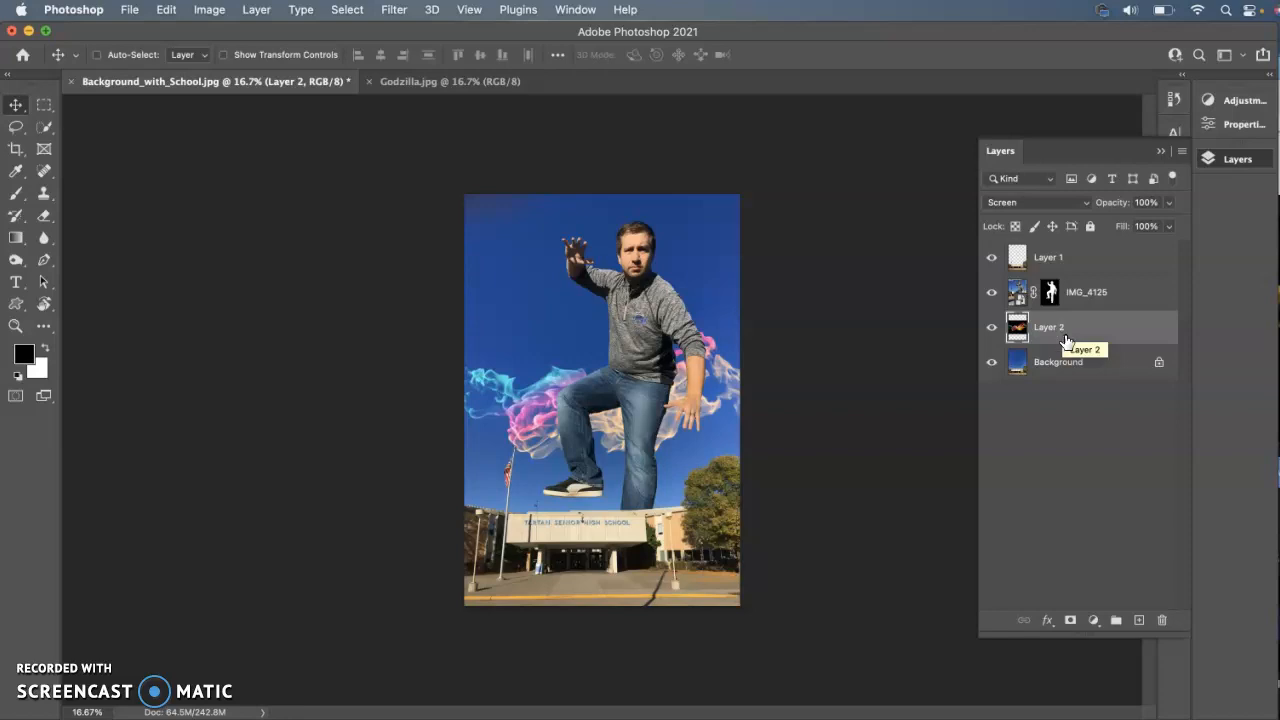
left_click(286, 623)
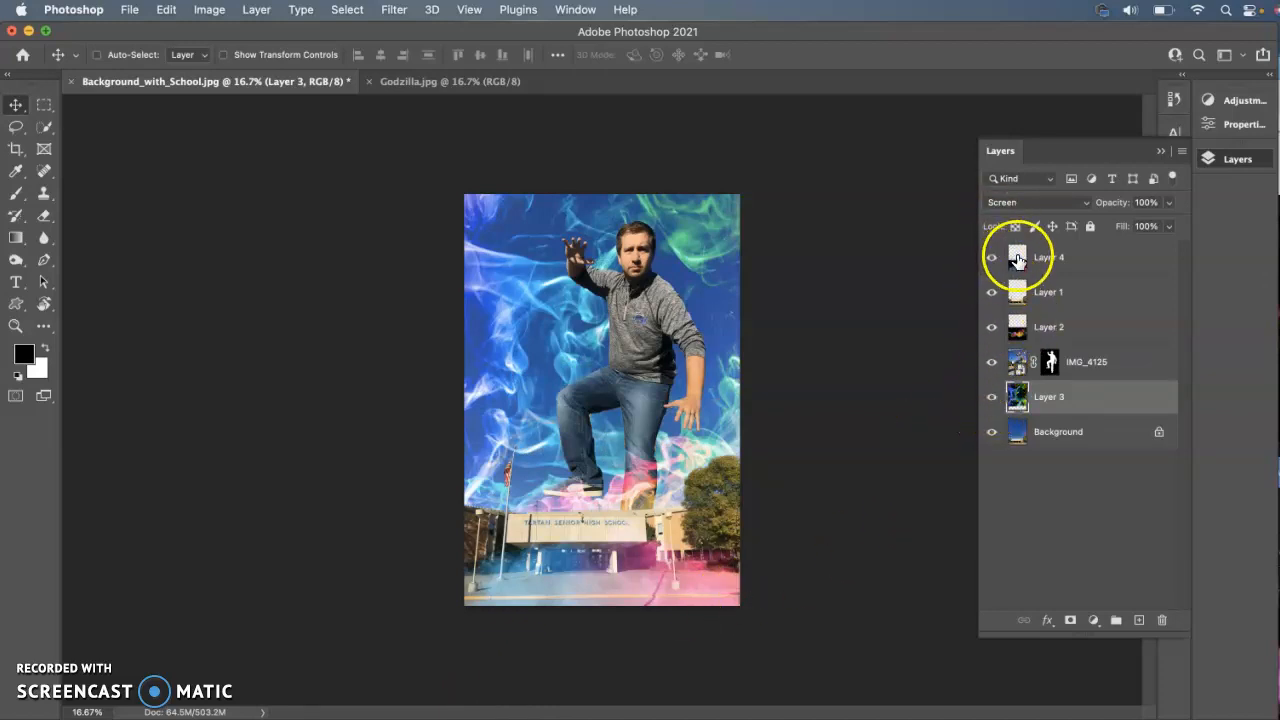
left_click(1030, 208)
left_click(1029, 206)
Step: Switch to Chrome and replace the image search with "open mouth fish"
key("super+Tab")
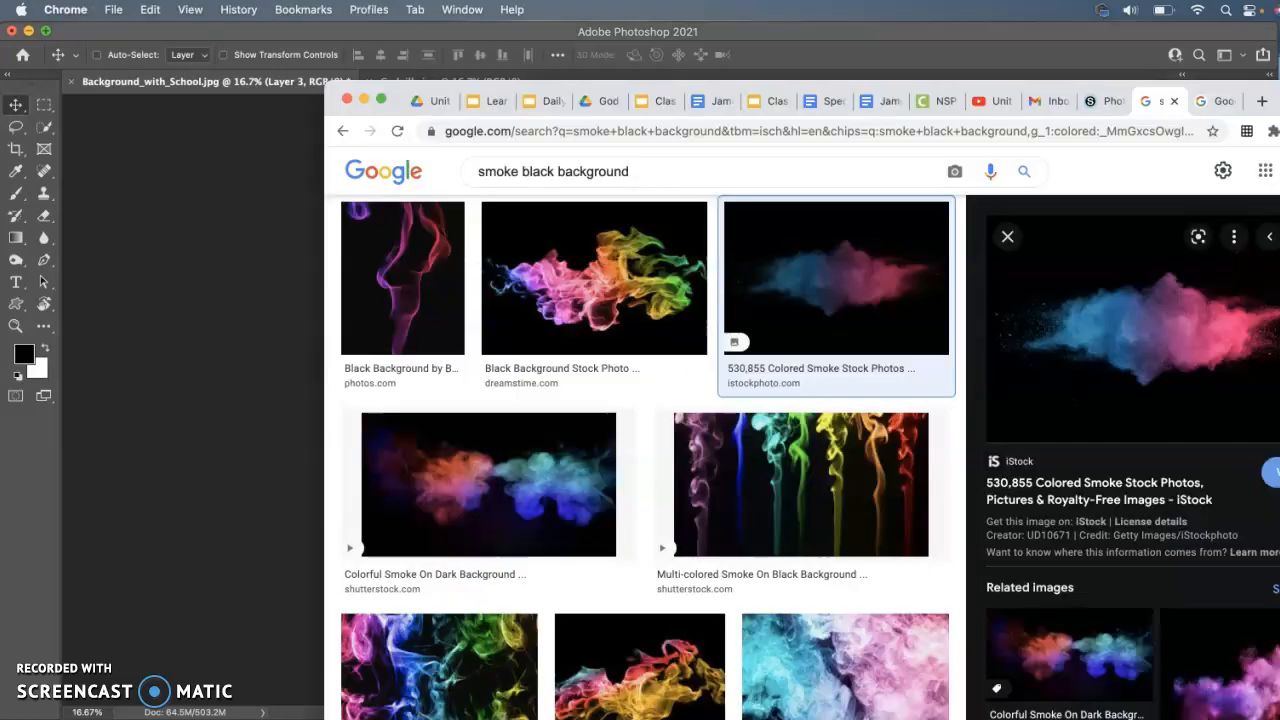
double_click(670, 181)
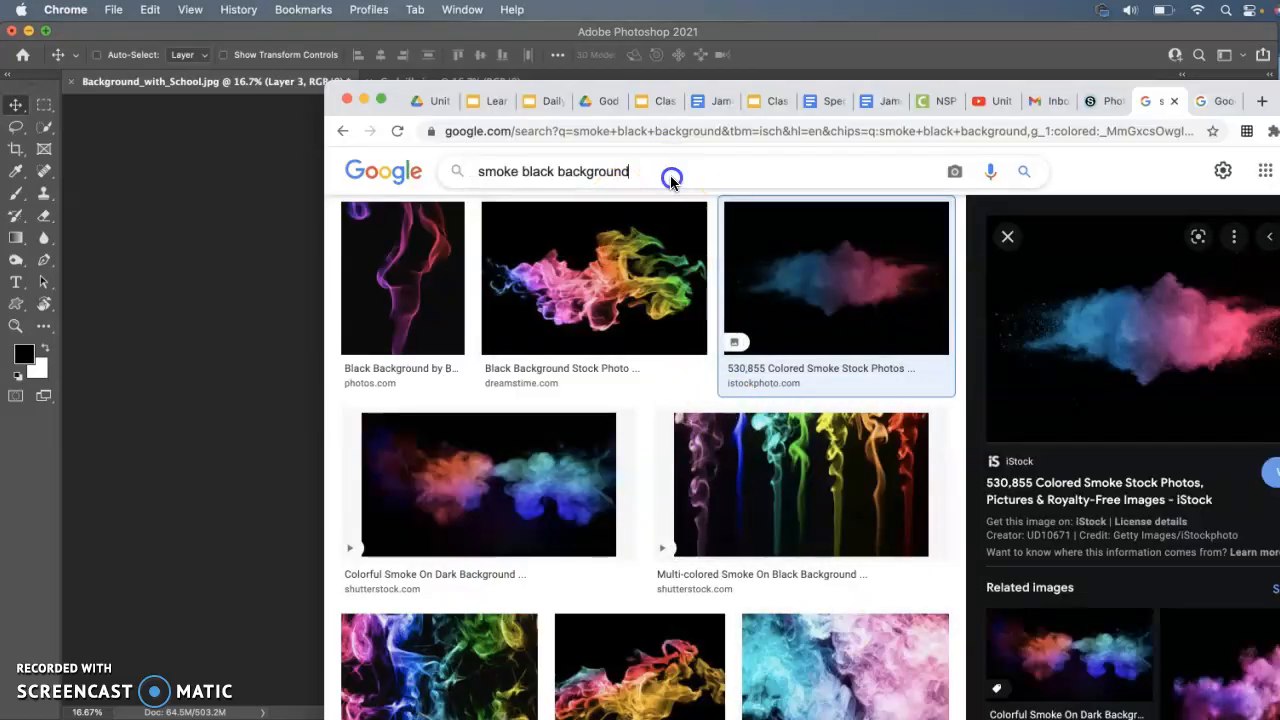
triple_click(670, 178)
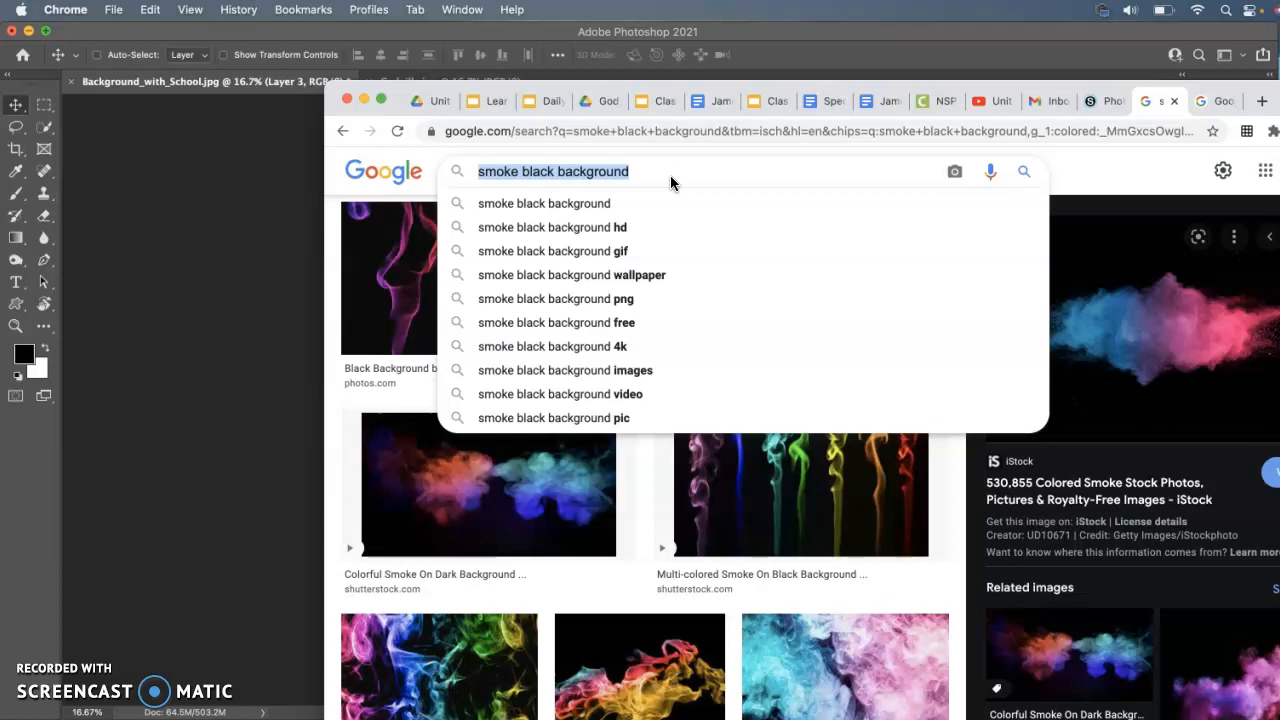
type("open mouth fish")
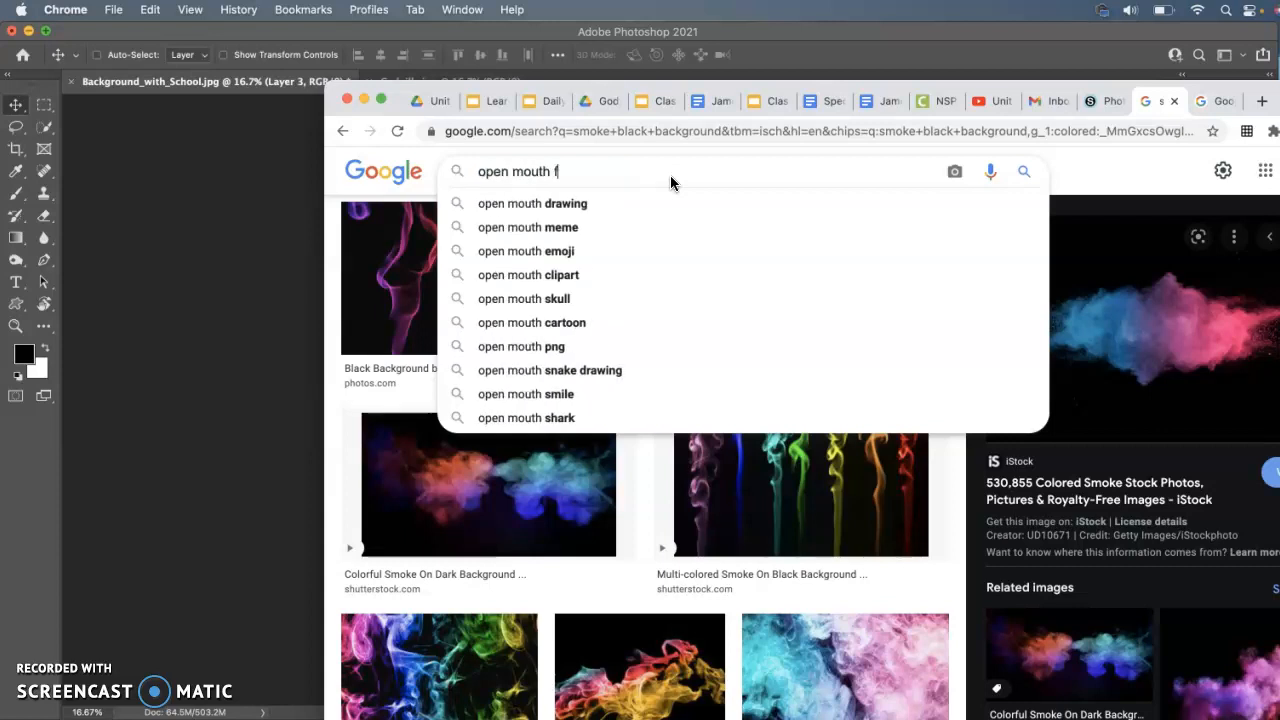
key("Return")
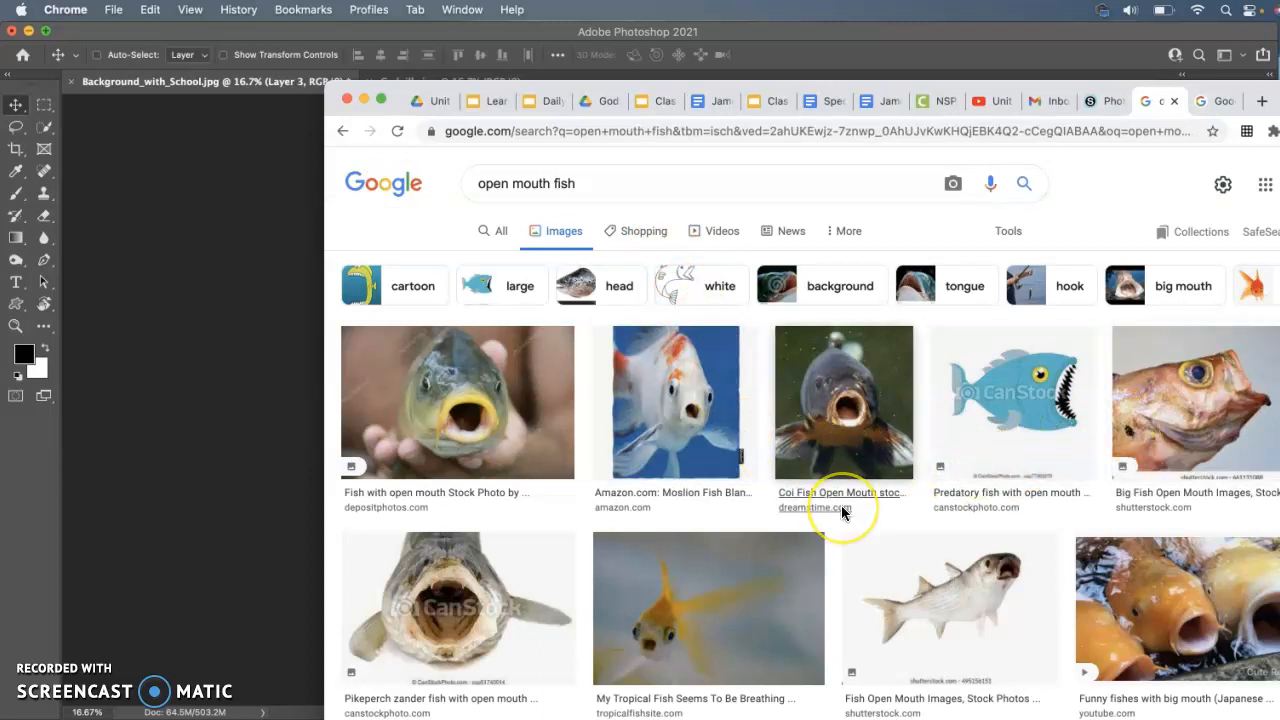
Step: Filter the fish image results to the Large size
scroll(843, 510, "down", 3)
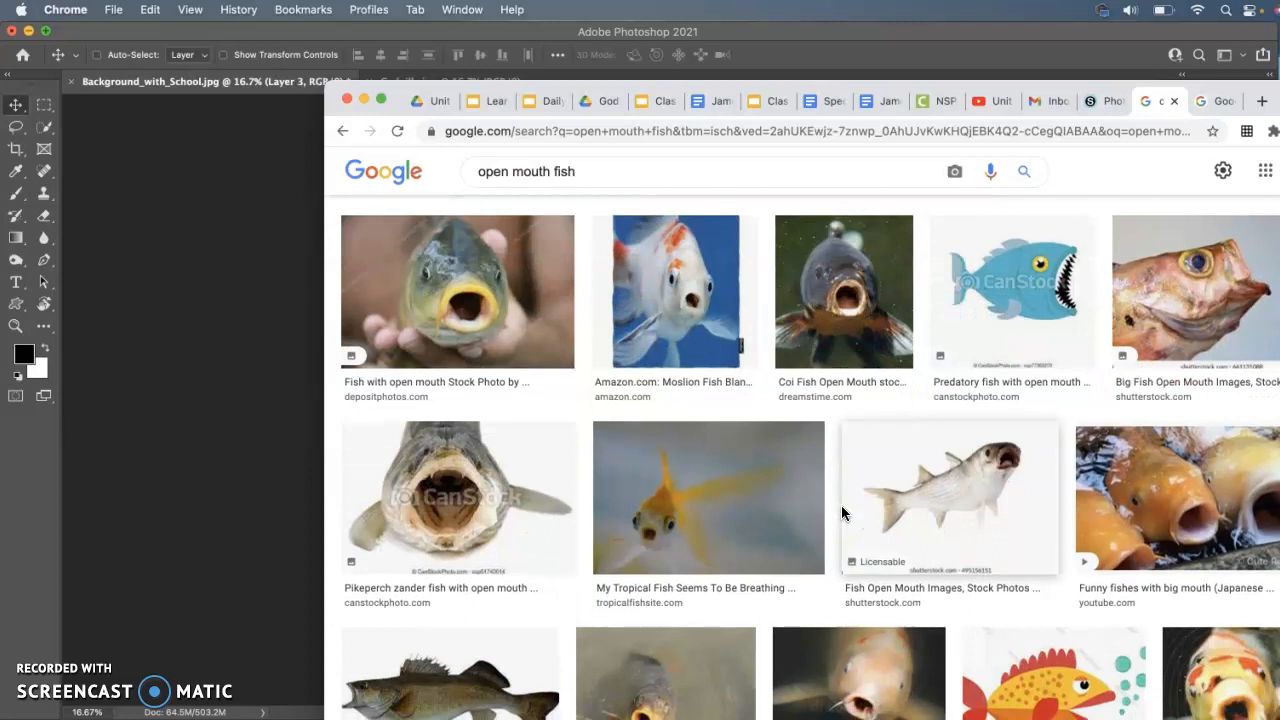
scroll(841, 505, "down", 1)
scroll(1171, 319, "up", 5)
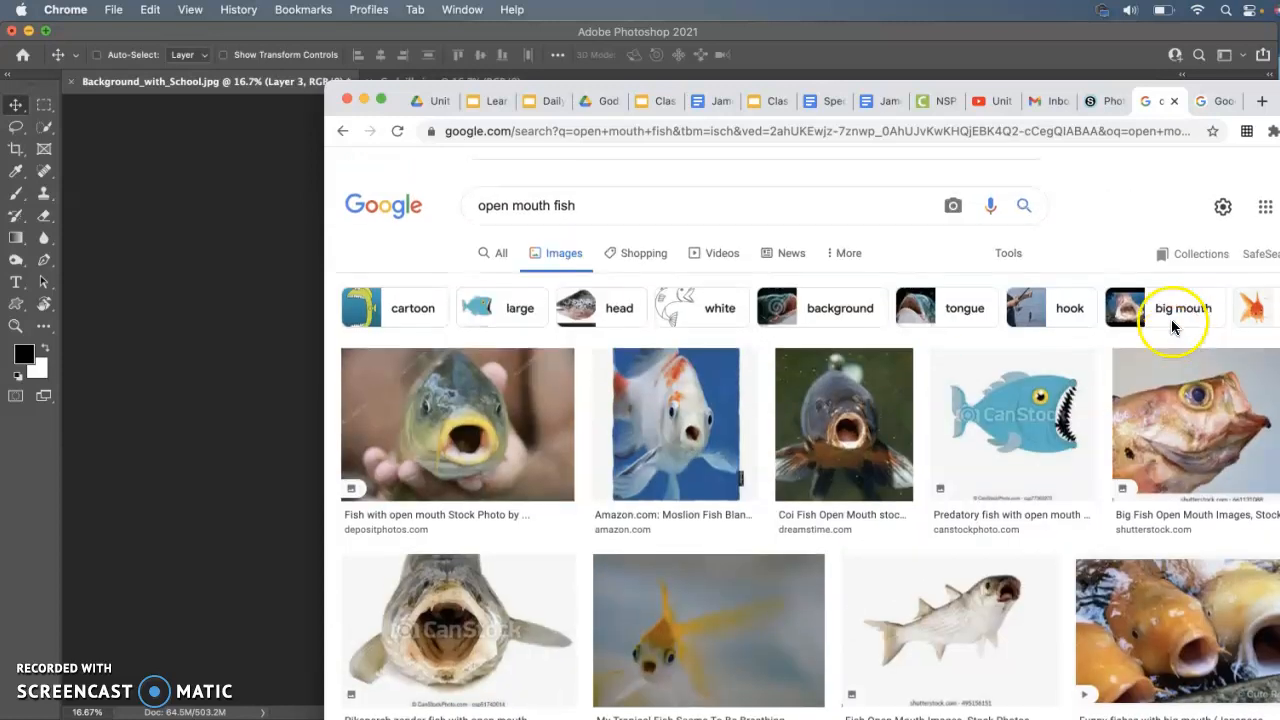
scroll(1173, 319, "down", 1)
left_click(1008, 231)
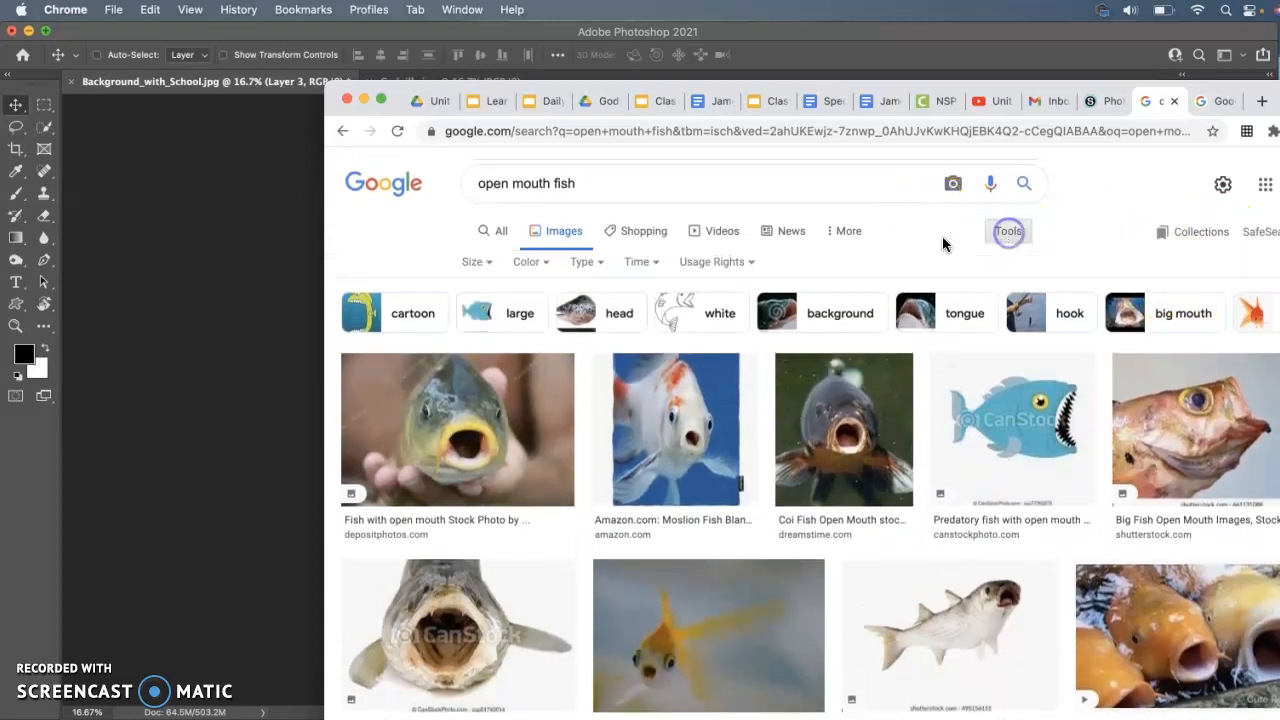
left_click(474, 261)
left_click(479, 319)
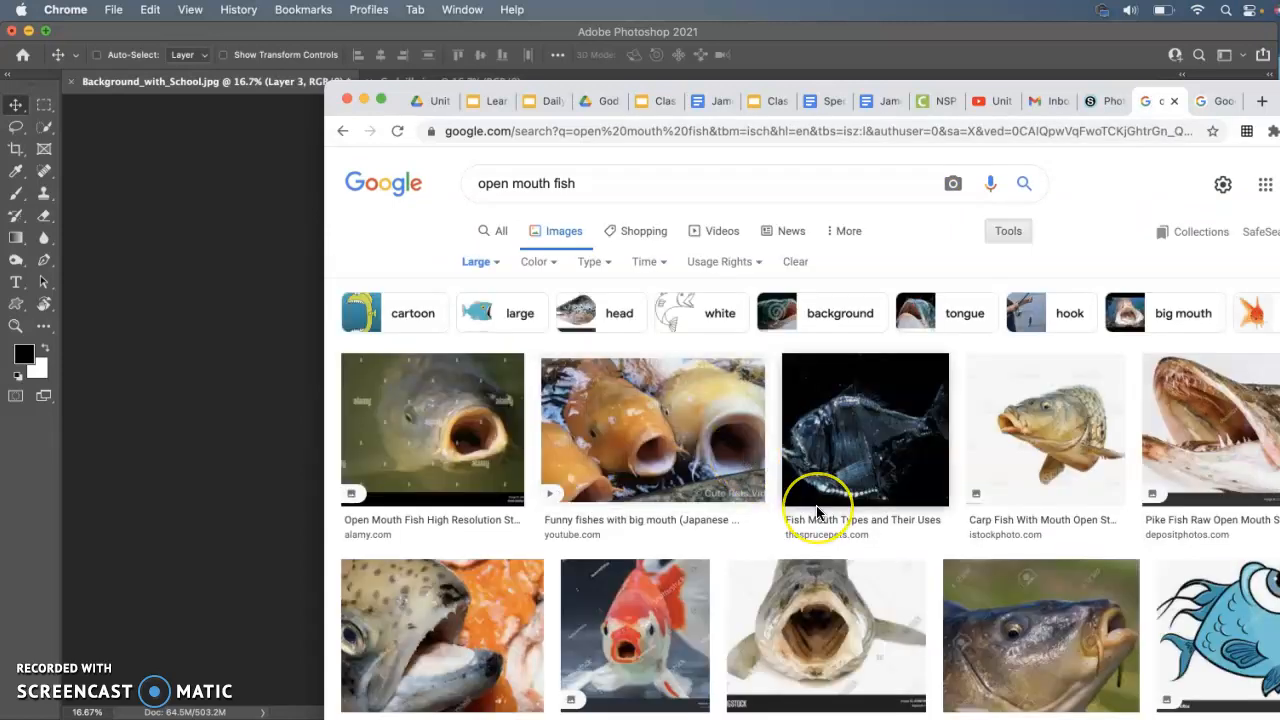
Step: Find the Wikimedia Commons "Big open mouth round goby" picture among the results and copy the image
scroll(816, 508, "down", 5)
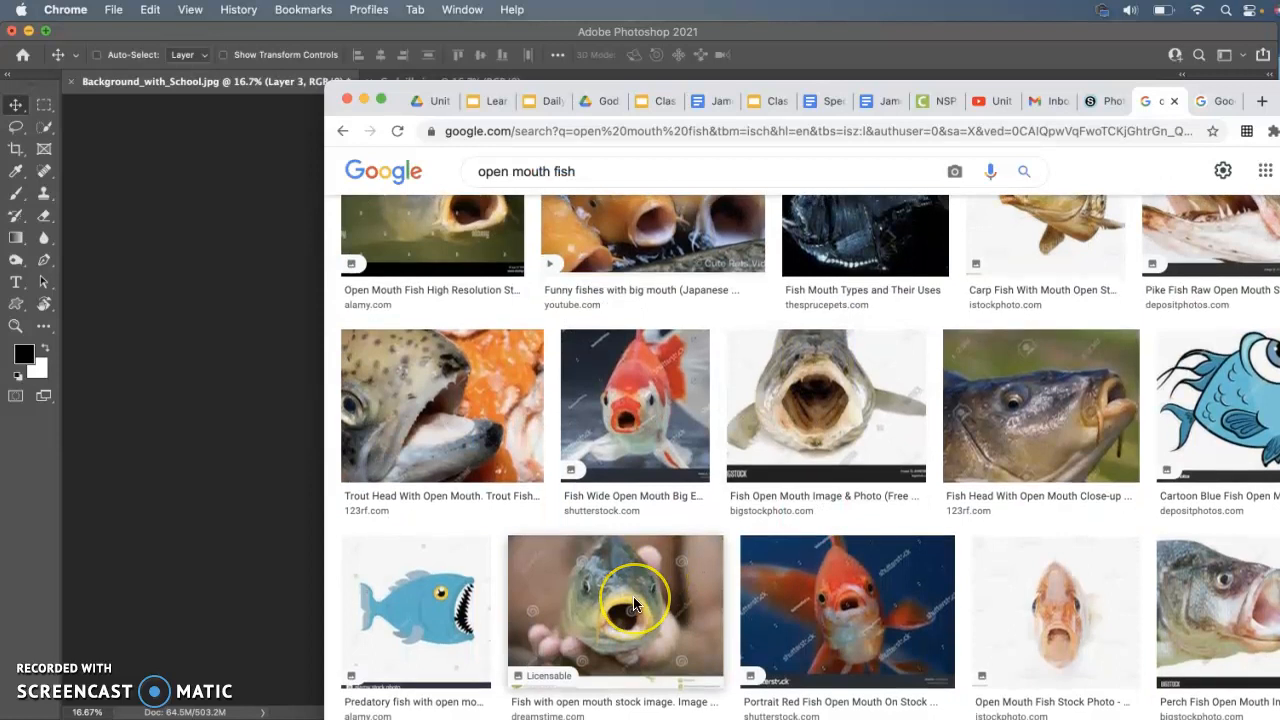
scroll(633, 600, "down", 6)
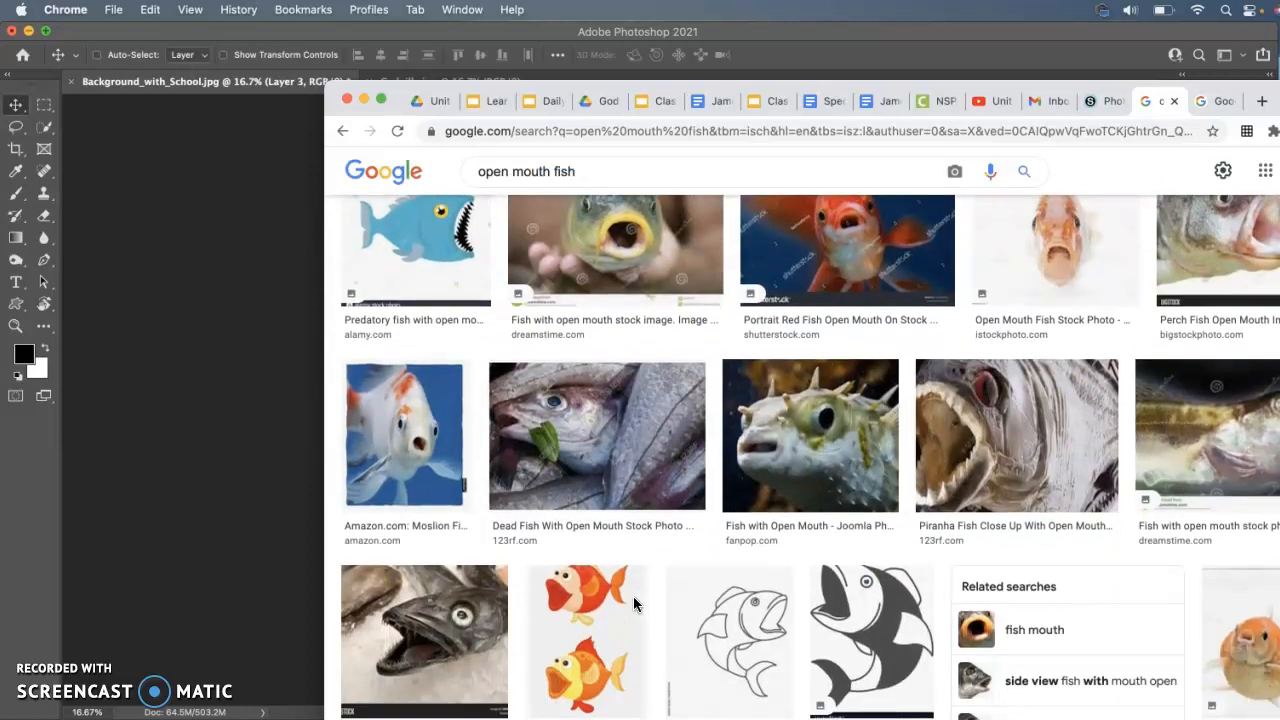
scroll(633, 596, "down", 9)
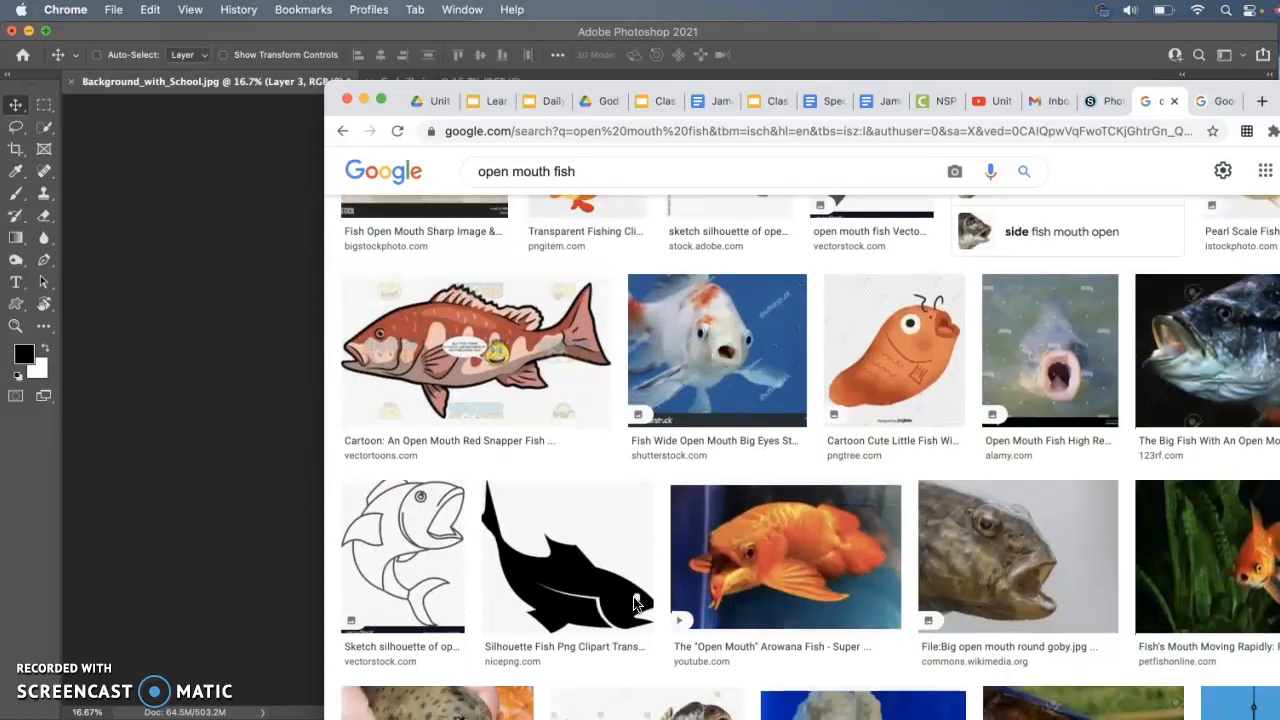
scroll(633, 600, "down", 2)
left_click(1014, 460)
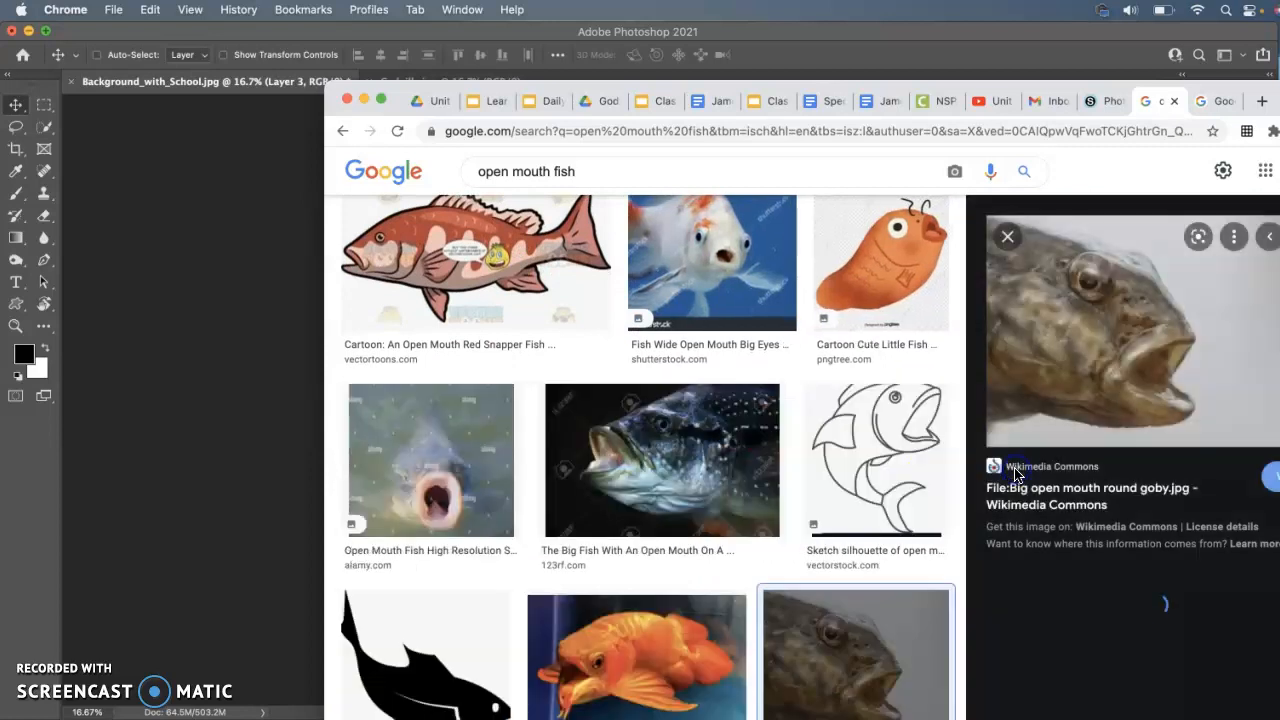
right_click(1125, 320)
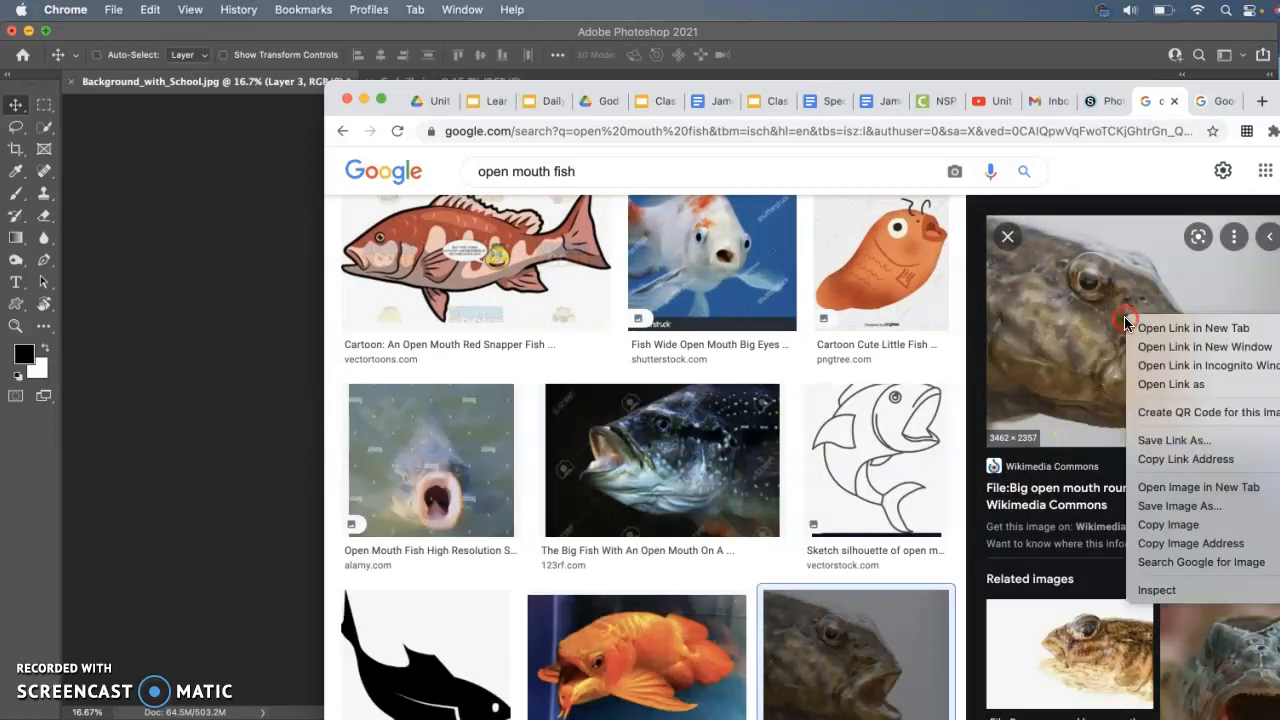
left_click(1165, 527)
Step: Paste the fish image into the Photoshop montage and move its layer to the top of the layer stack
left_click(300, 423)
left_click(166, 9)
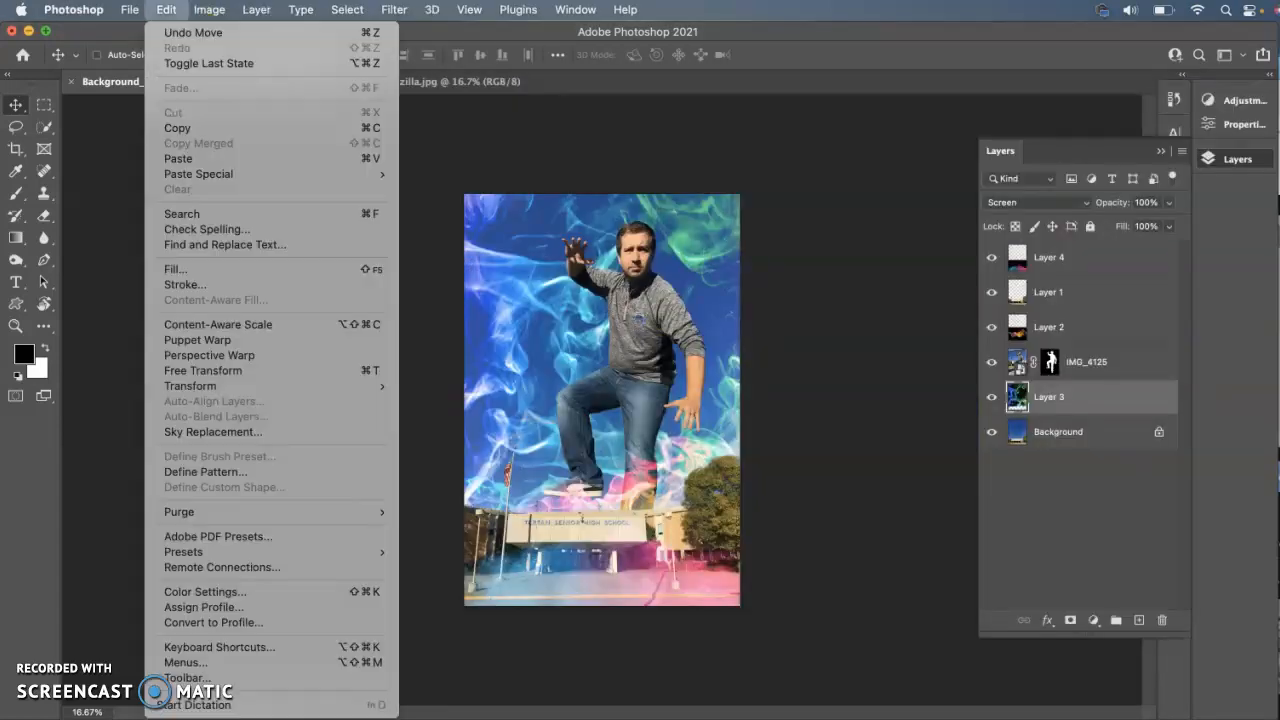
left_click(183, 157)
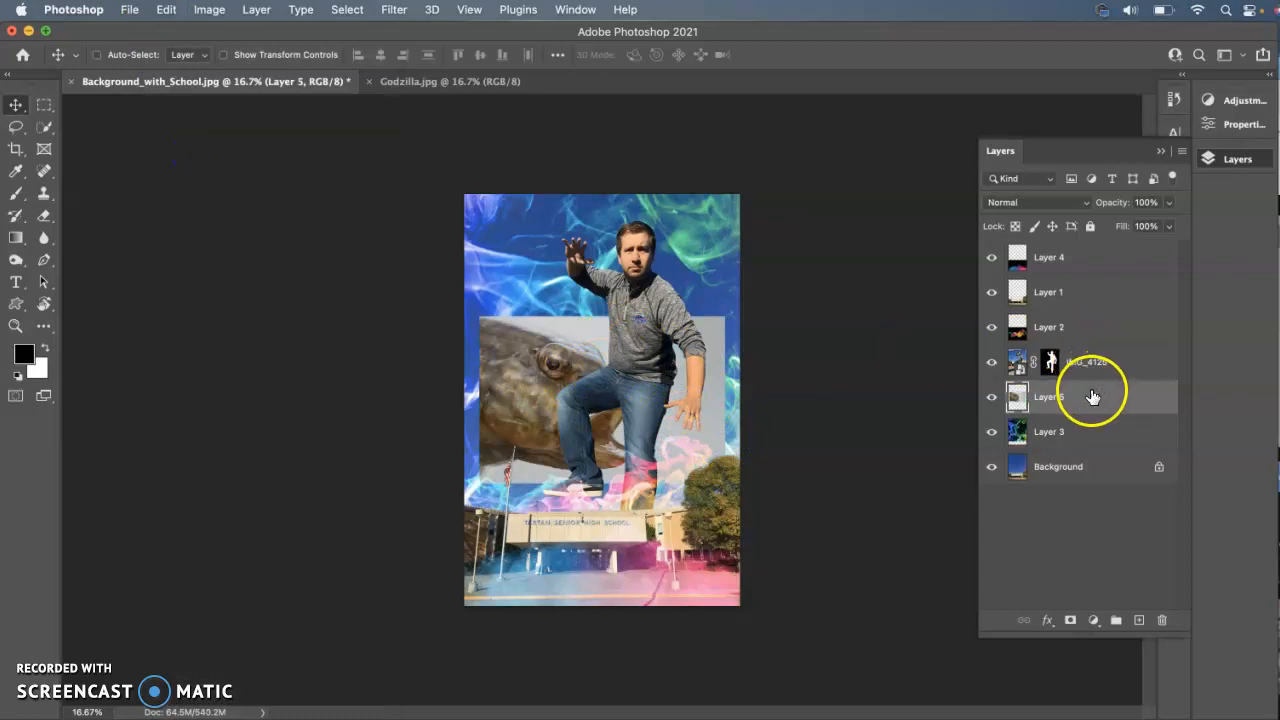
left_click_drag(1098, 402, 1081, 254)
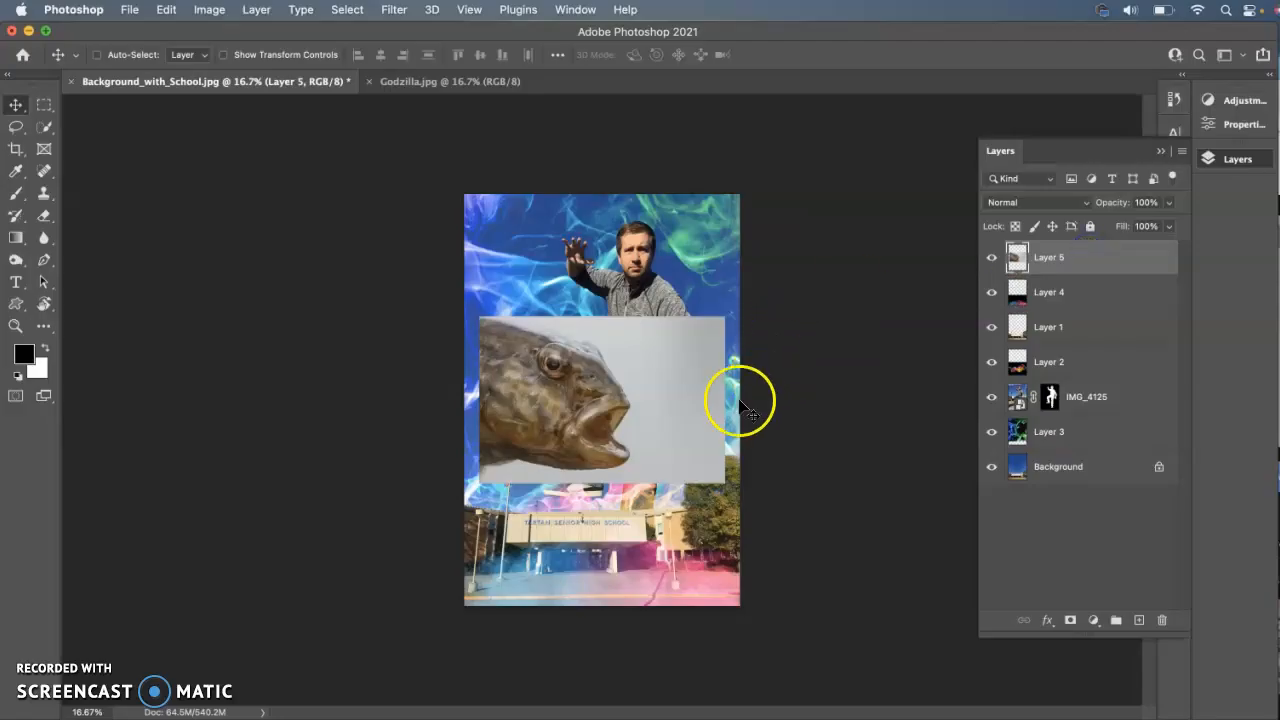
Step: Move the fish picture slightly upward, select the fish with Select Subject, and mask out its grey background
left_click_drag(706, 398, 694, 351)
left_click(345, 10)
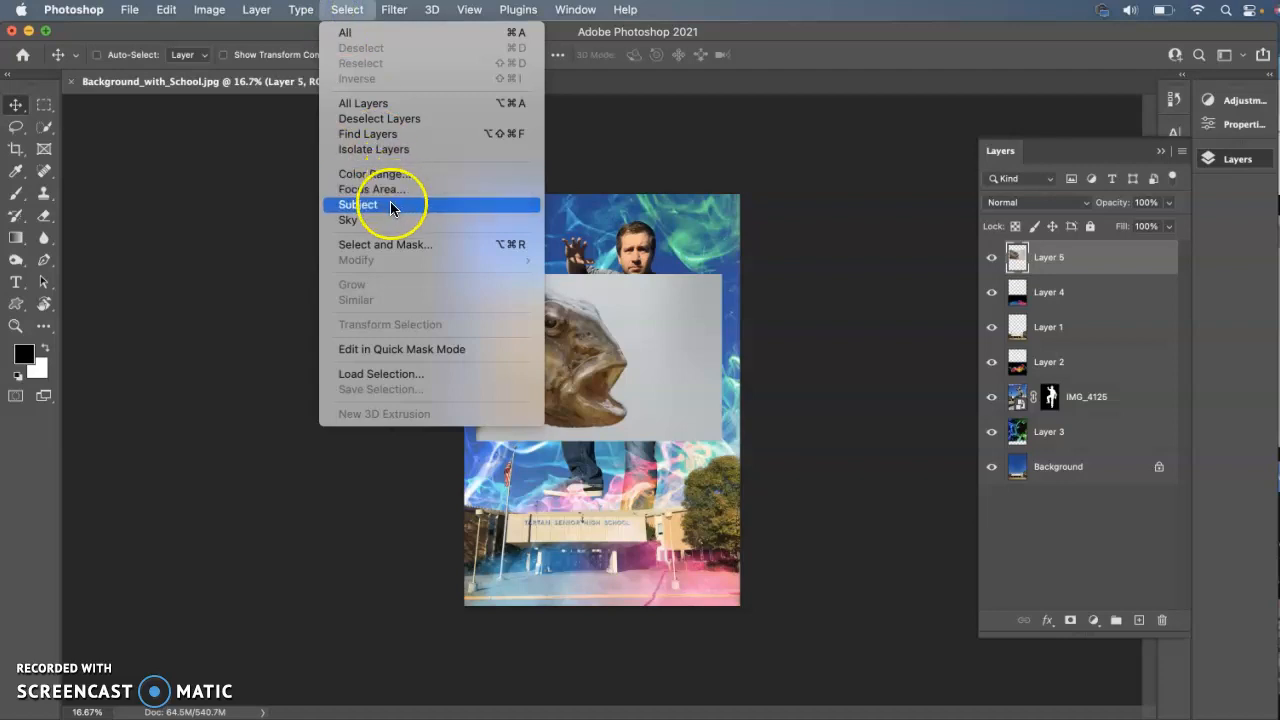
left_click(380, 207)
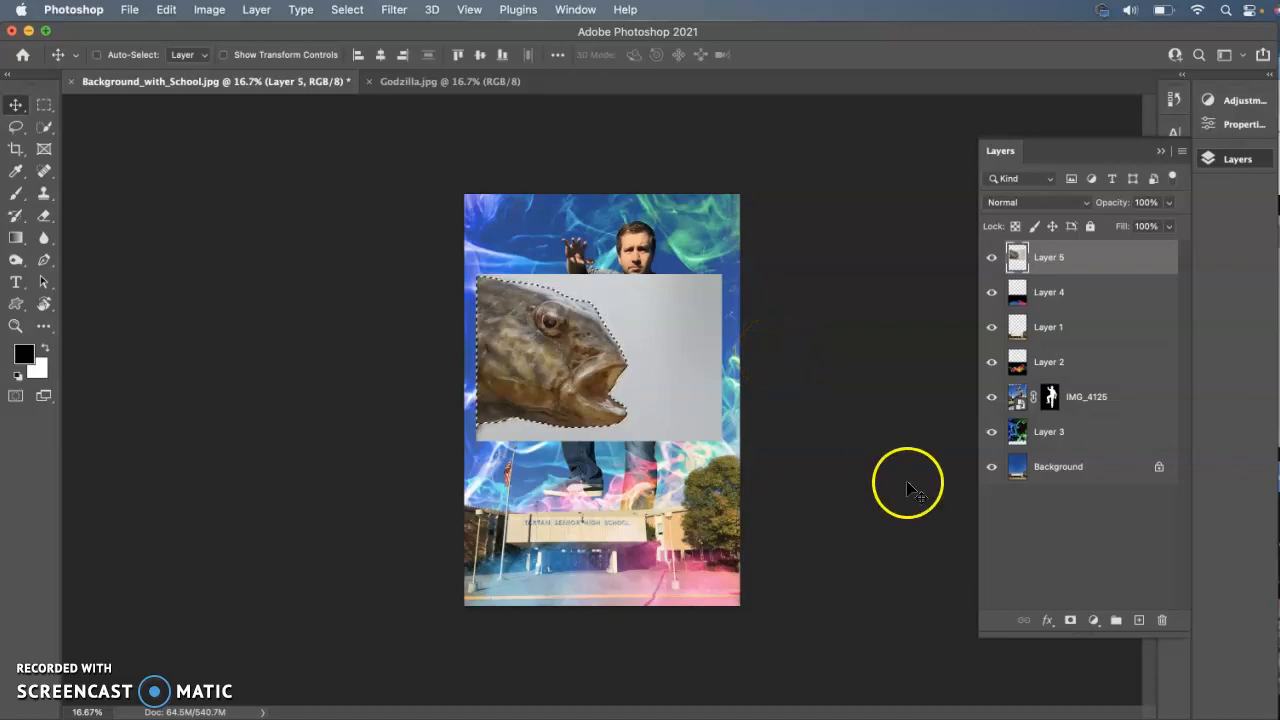
left_click(1070, 620)
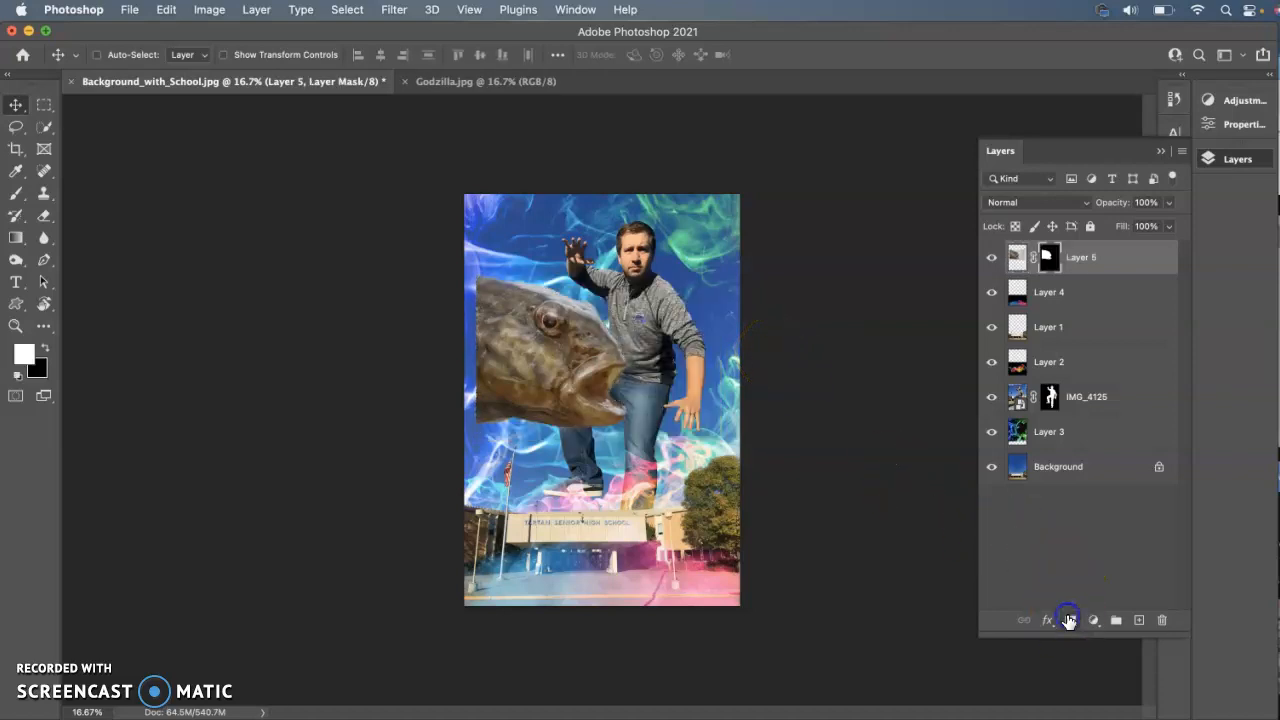
Step: Rotate the fish about 30.7° counterclockwise, scale it down, and place it in the lower-left corner of the montage in front of the school
left_click(16, 104)
left_click_drag(515, 344, 493, 405)
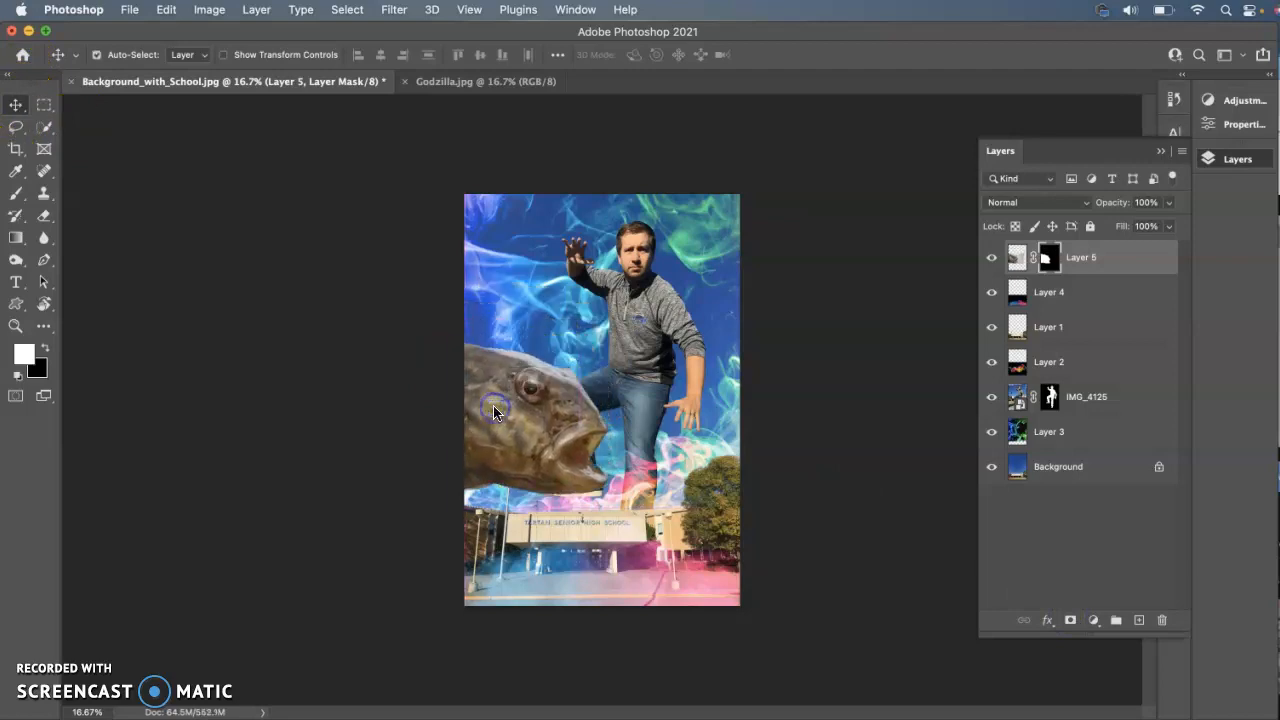
key("ctrl+t")
left_click_drag(729, 303, 660, 214)
left_click_drag(528, 408, 496, 566)
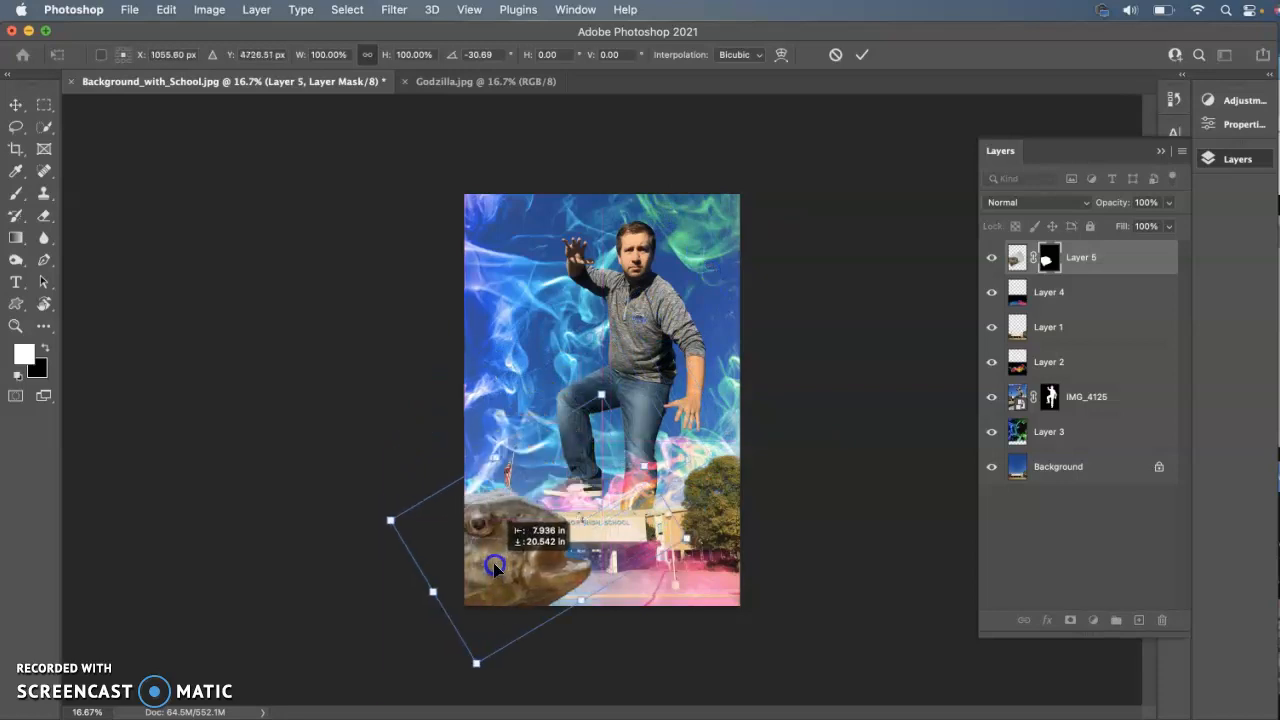
left_click_drag(592, 395, 572, 490)
left_click_drag(526, 571, 520, 598)
double_click(535, 588)
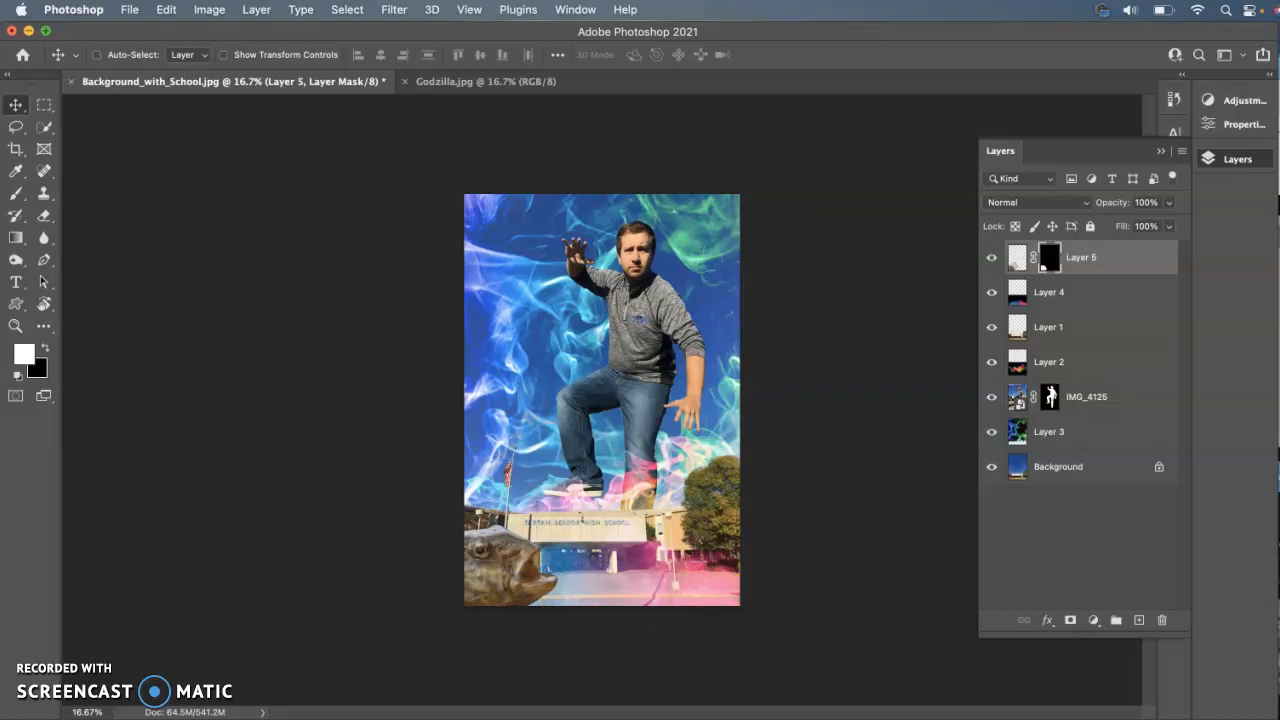
Step: Switch to Chrome and replace the image search with "running people"
left_click(920, 716)
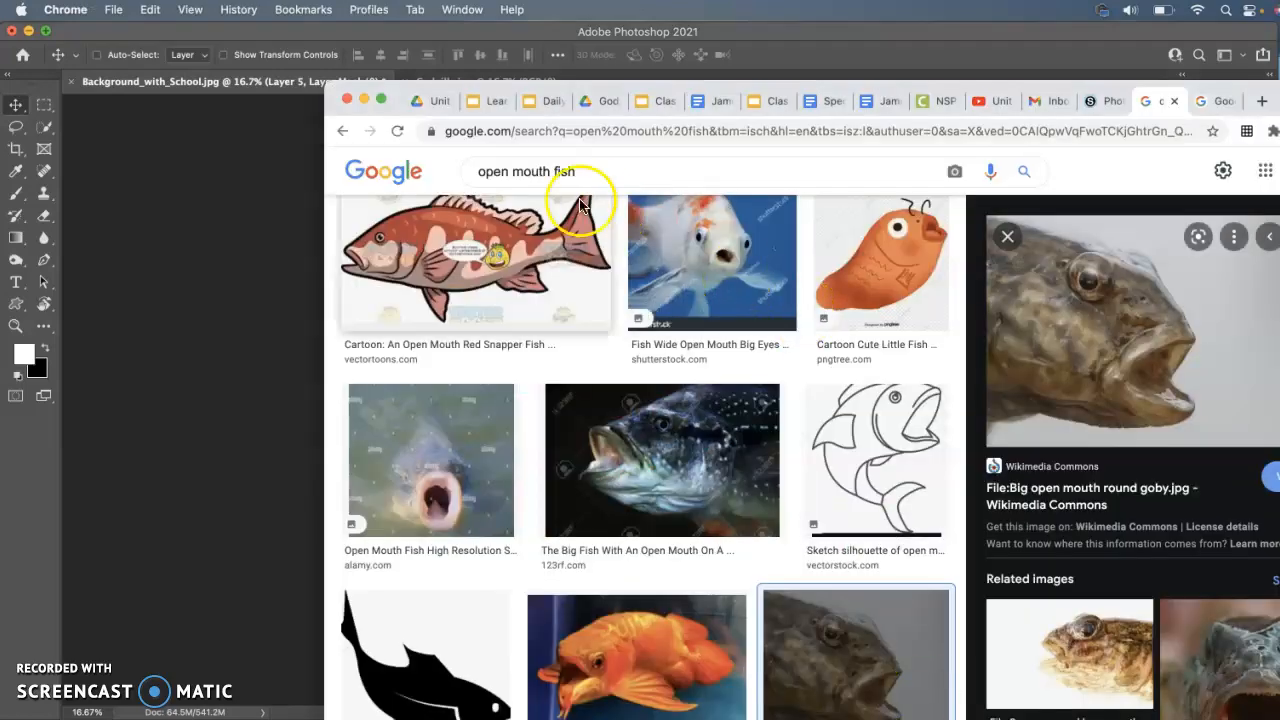
left_click_drag(615, 178, 495, 158)
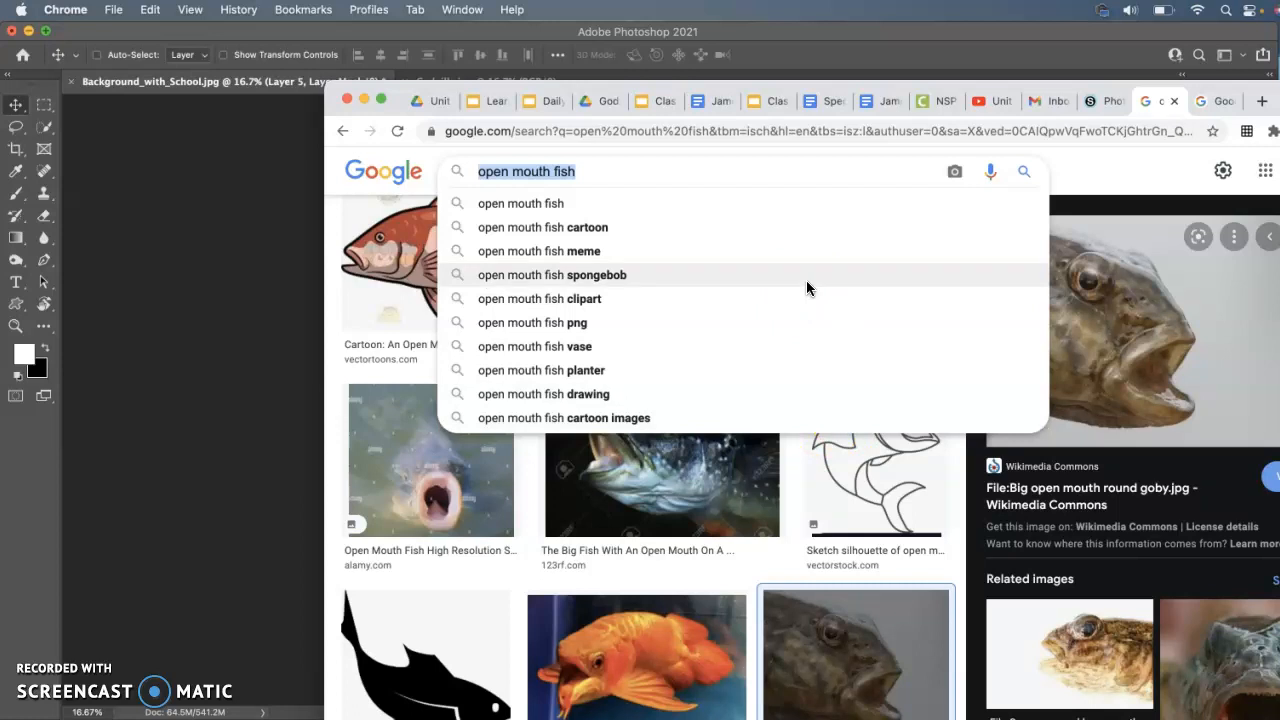
type("running p")
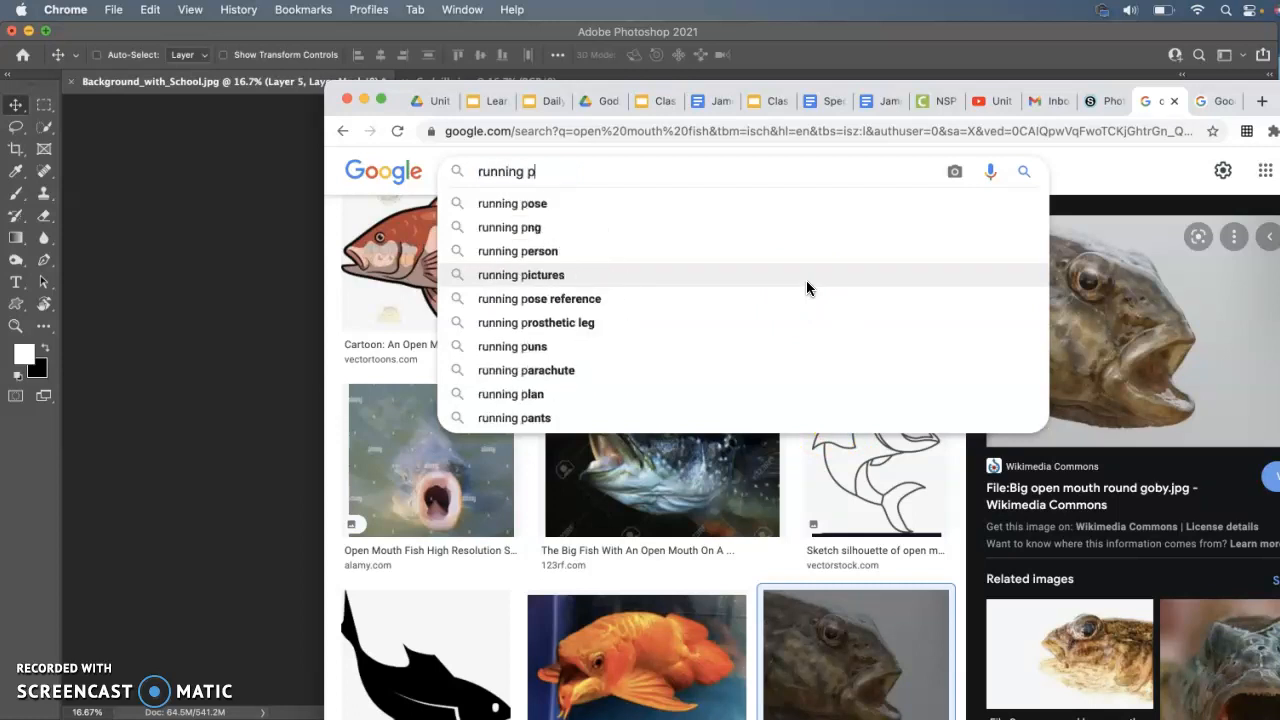
type("eople")
key("Return")
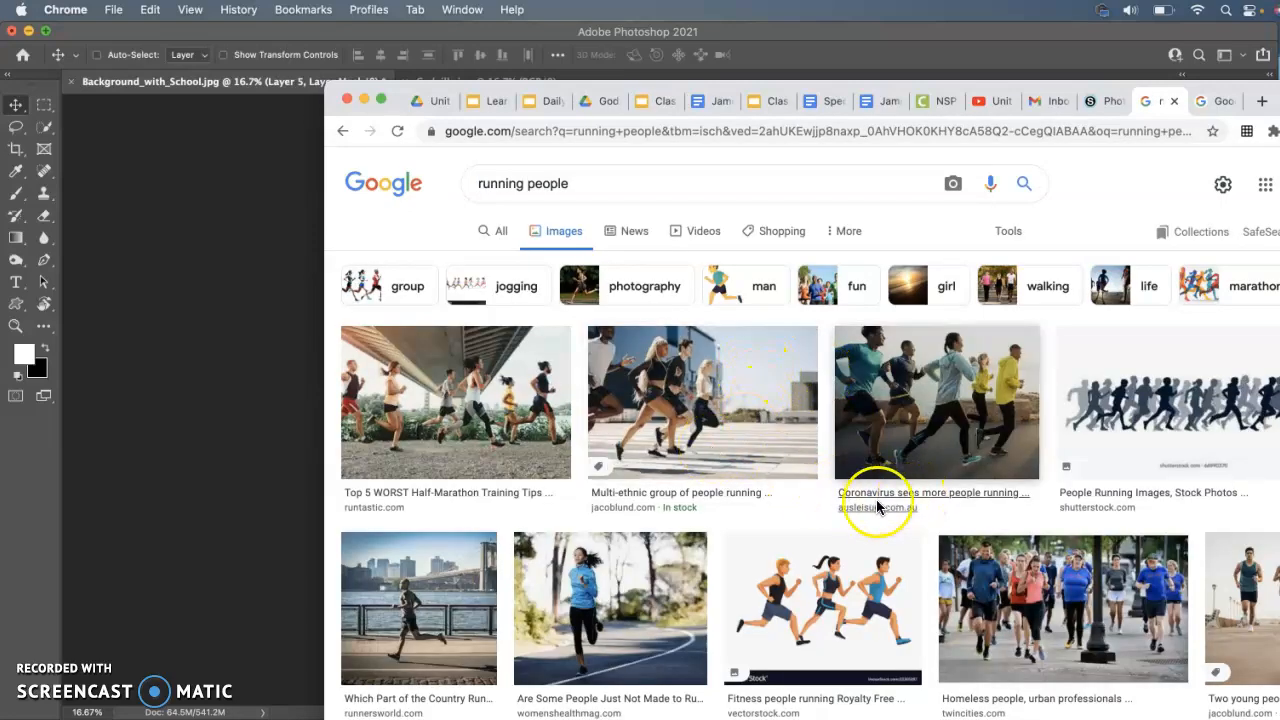
Step: Look through the running people image results for pictures suited to the montage, and return to Photoshop
scroll(849, 515, "down", 2)
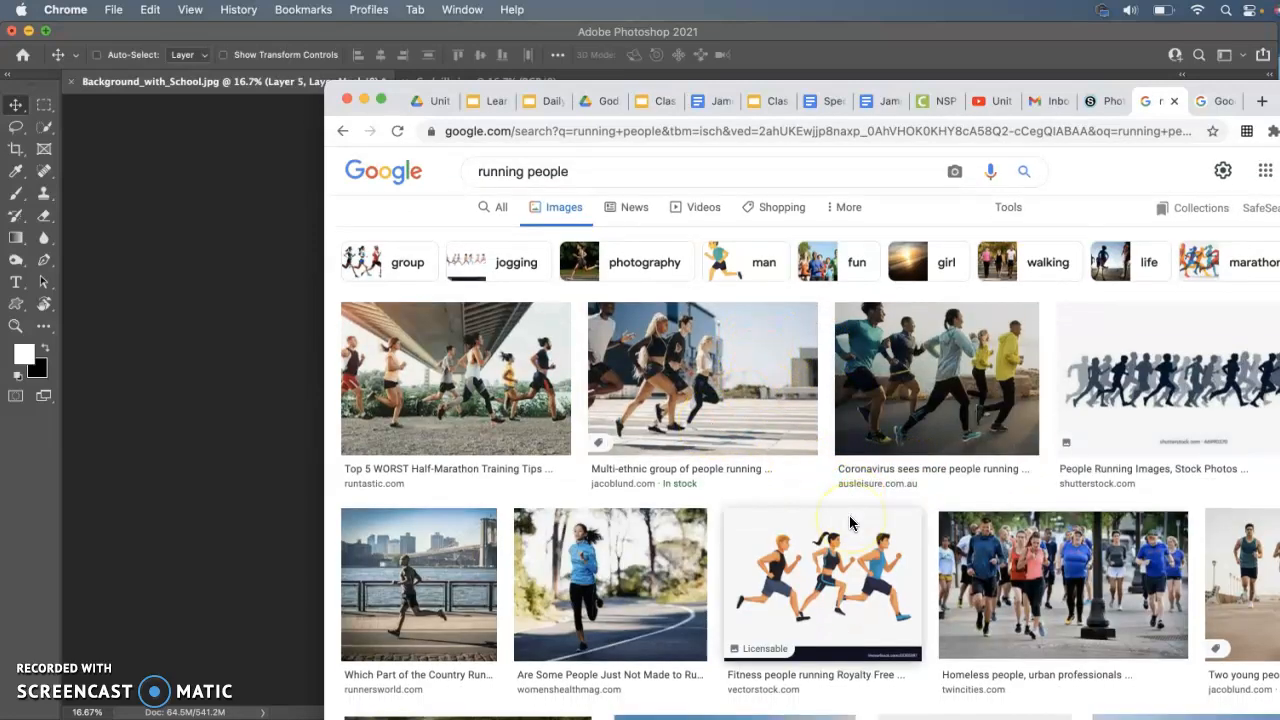
scroll(849, 520, "down", 8)
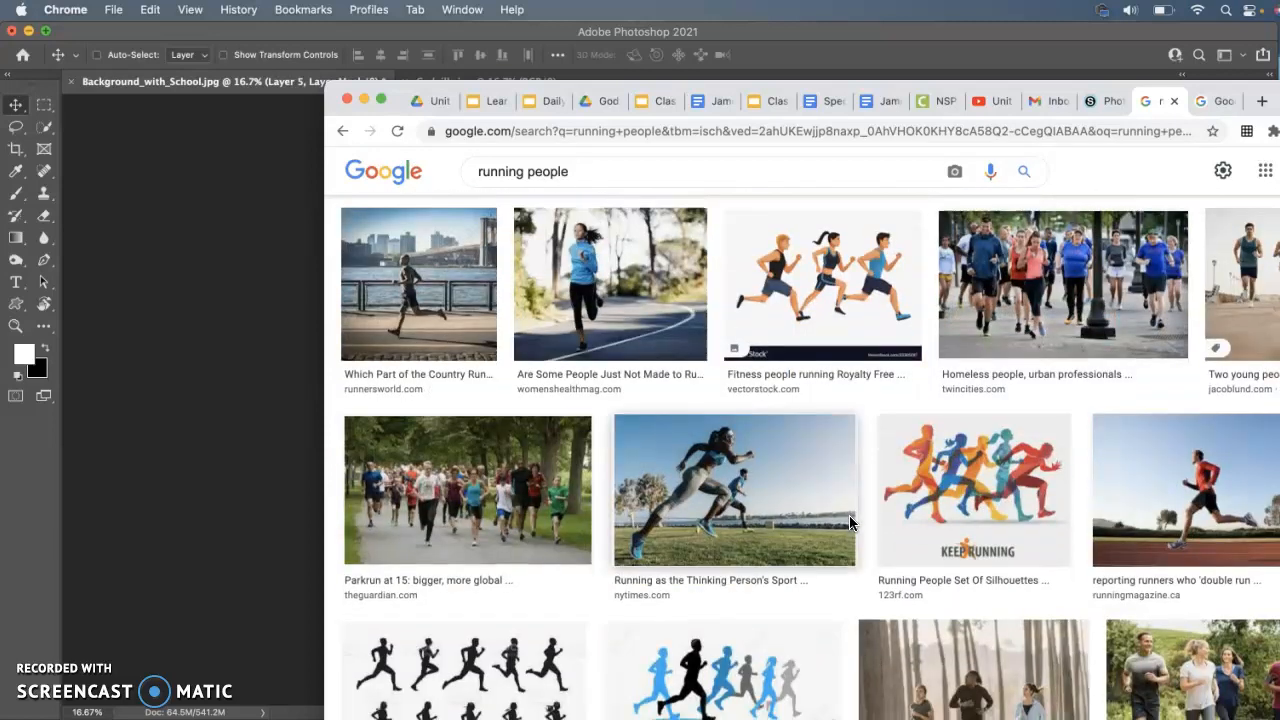
scroll(849, 521, "down", 18)
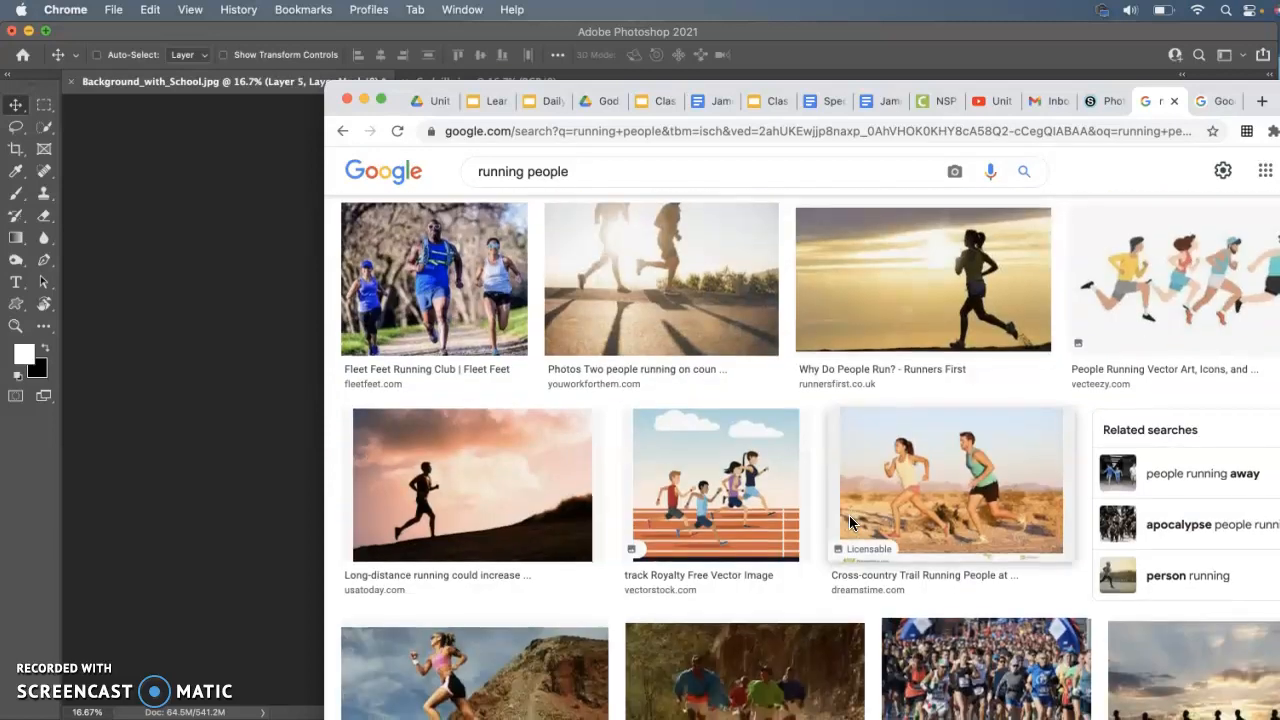
scroll(849, 522, "down", 6)
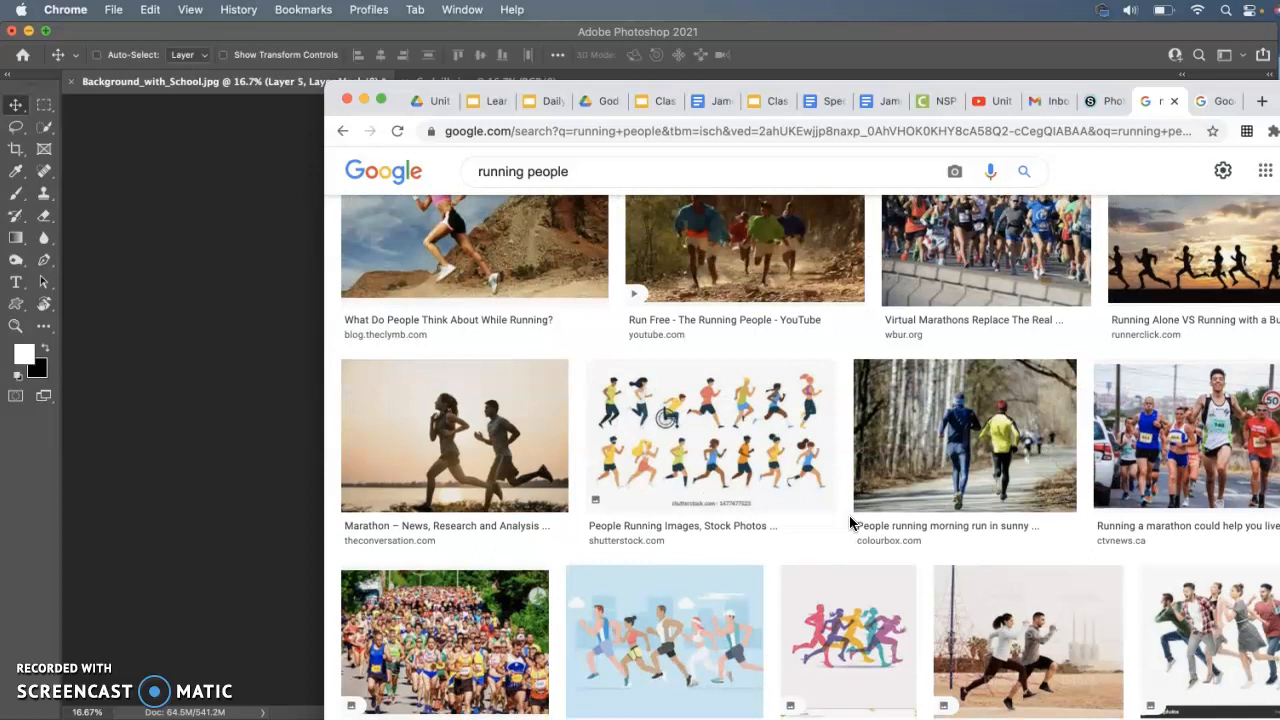
scroll(849, 521, "up", 1)
scroll(849, 521, "down", 3)
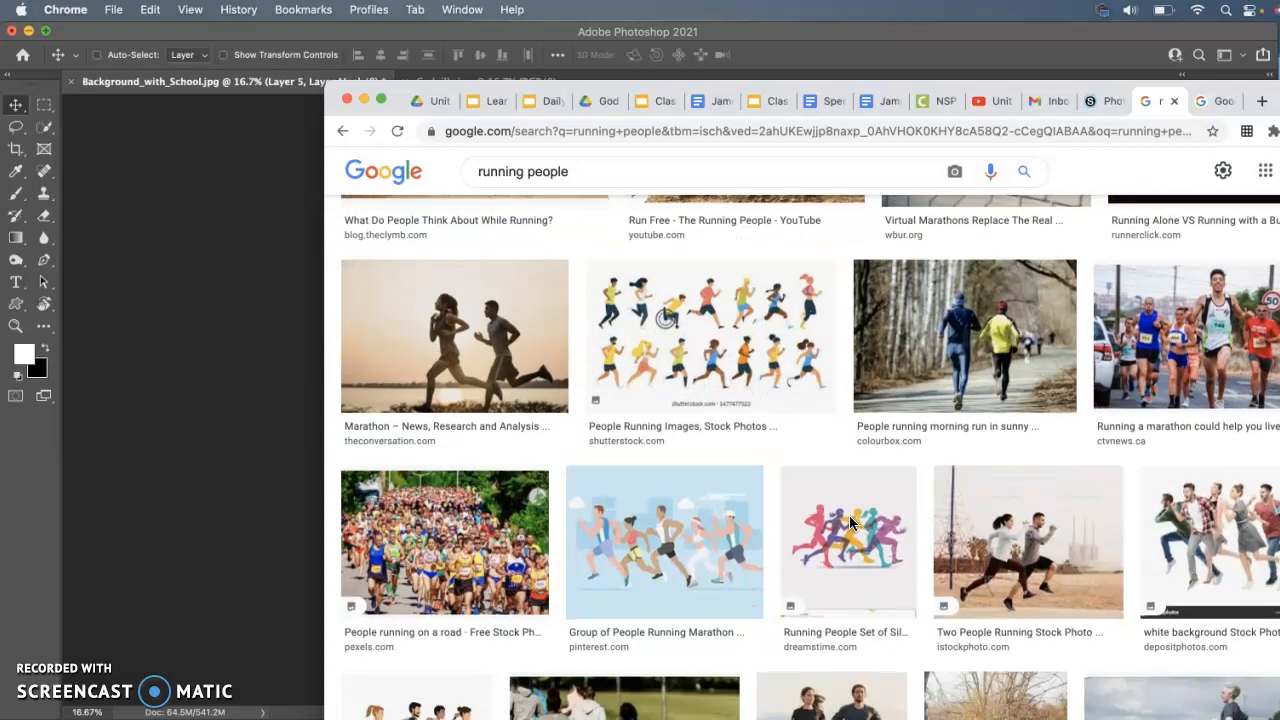
scroll(849, 521, "down", 7)
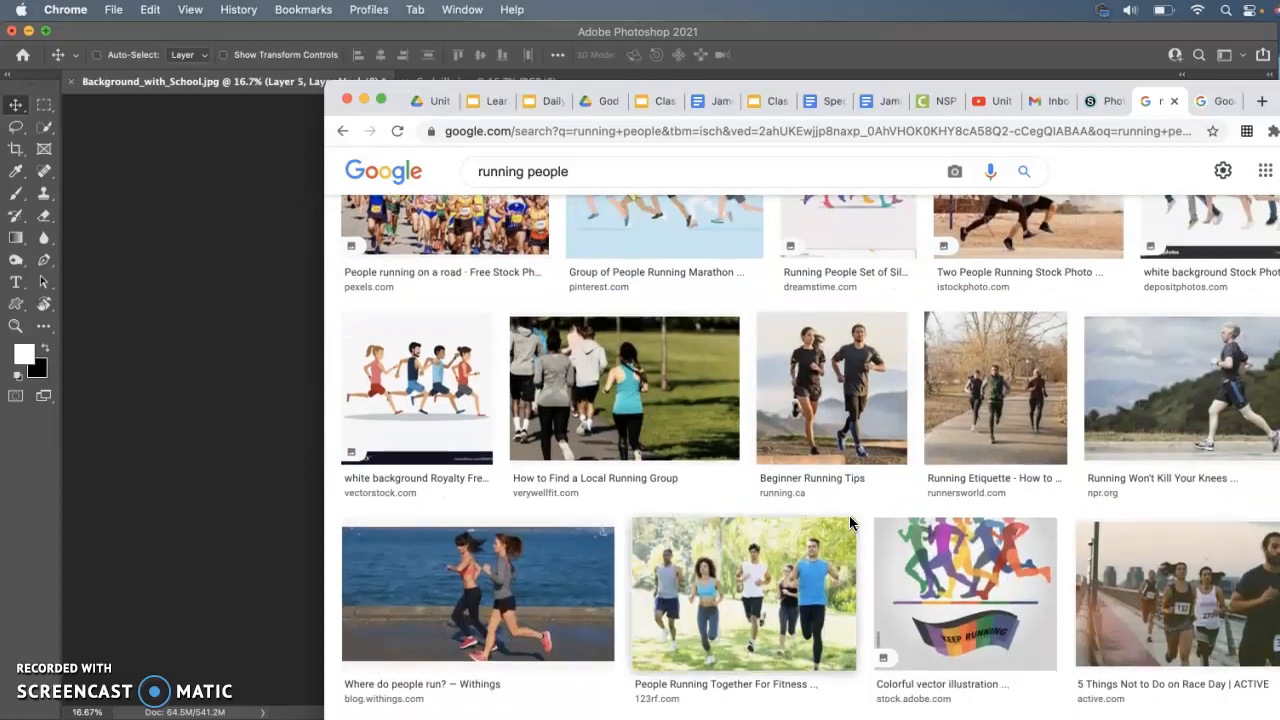
scroll(849, 522, "down", 6)
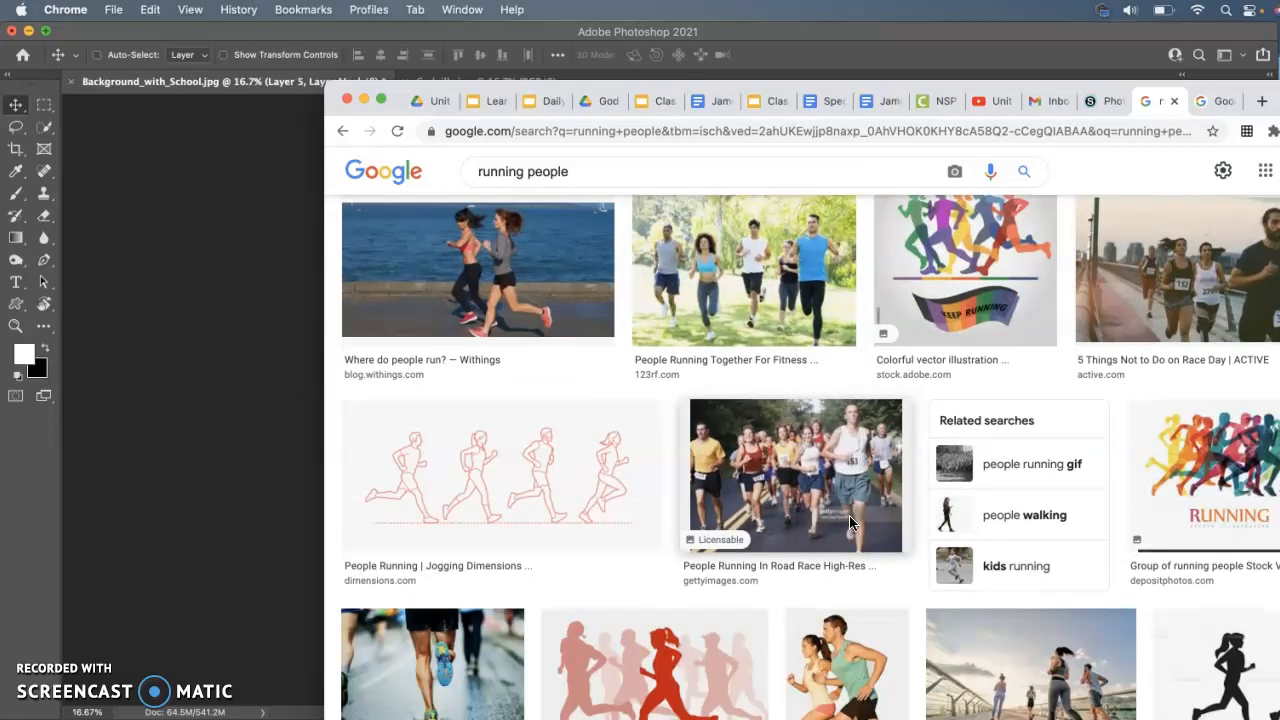
scroll(849, 521, "down", 8)
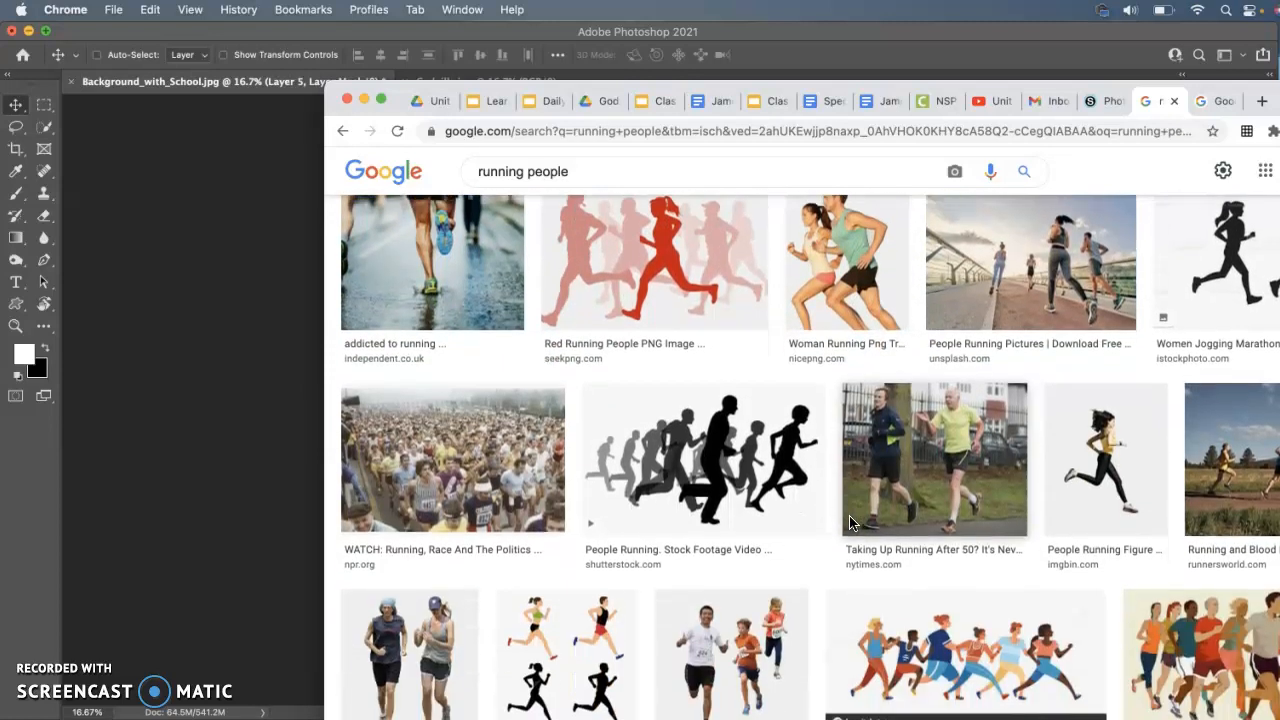
scroll(849, 521, "up", 1)
scroll(849, 521, "down", 1)
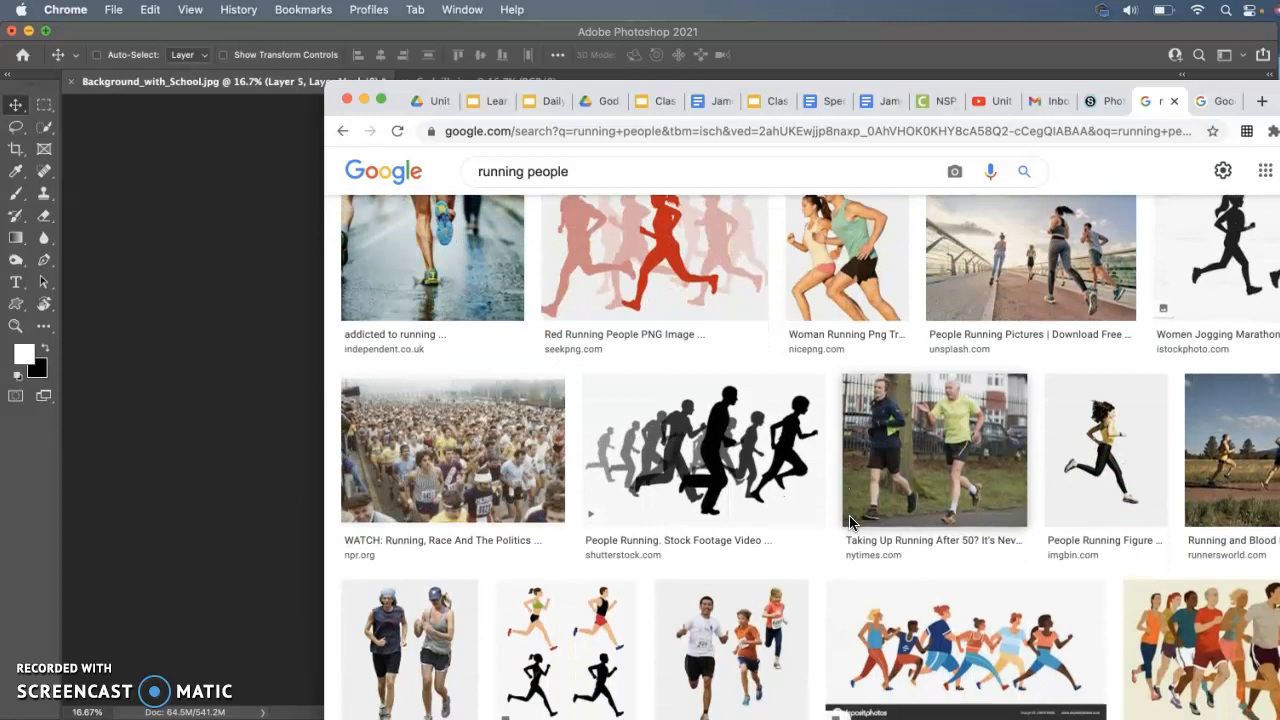
left_click(223, 283)
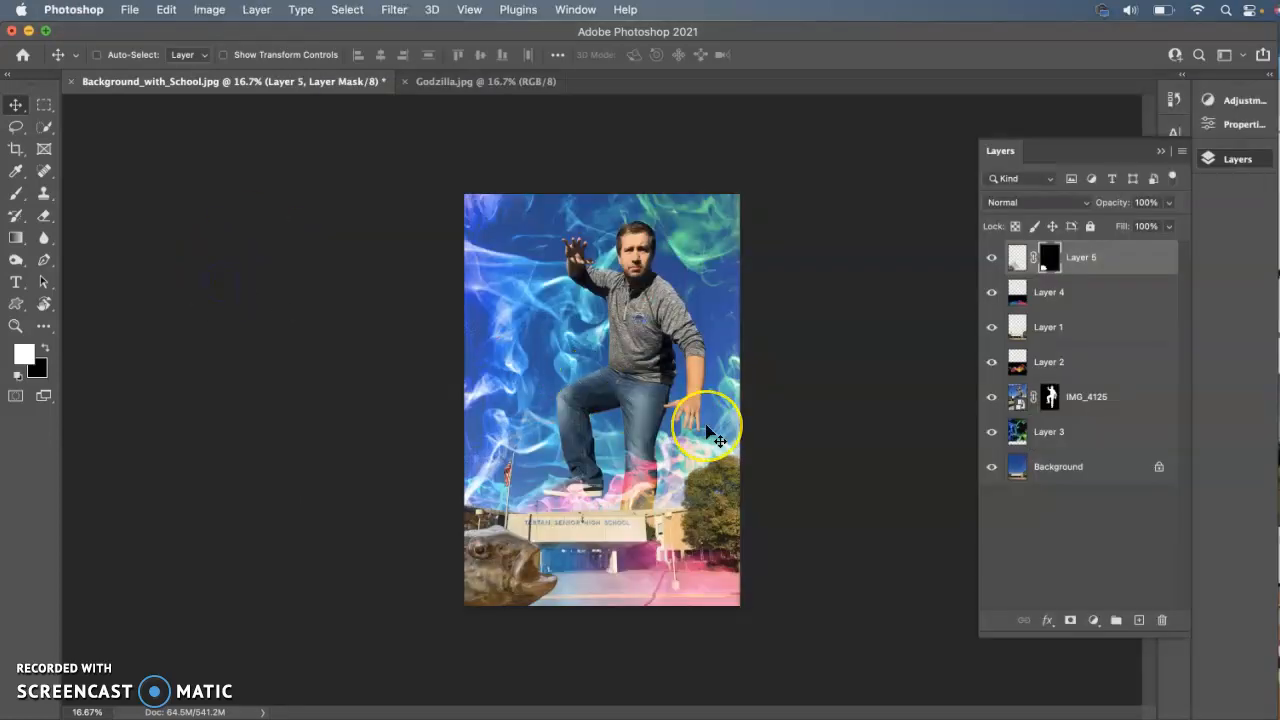